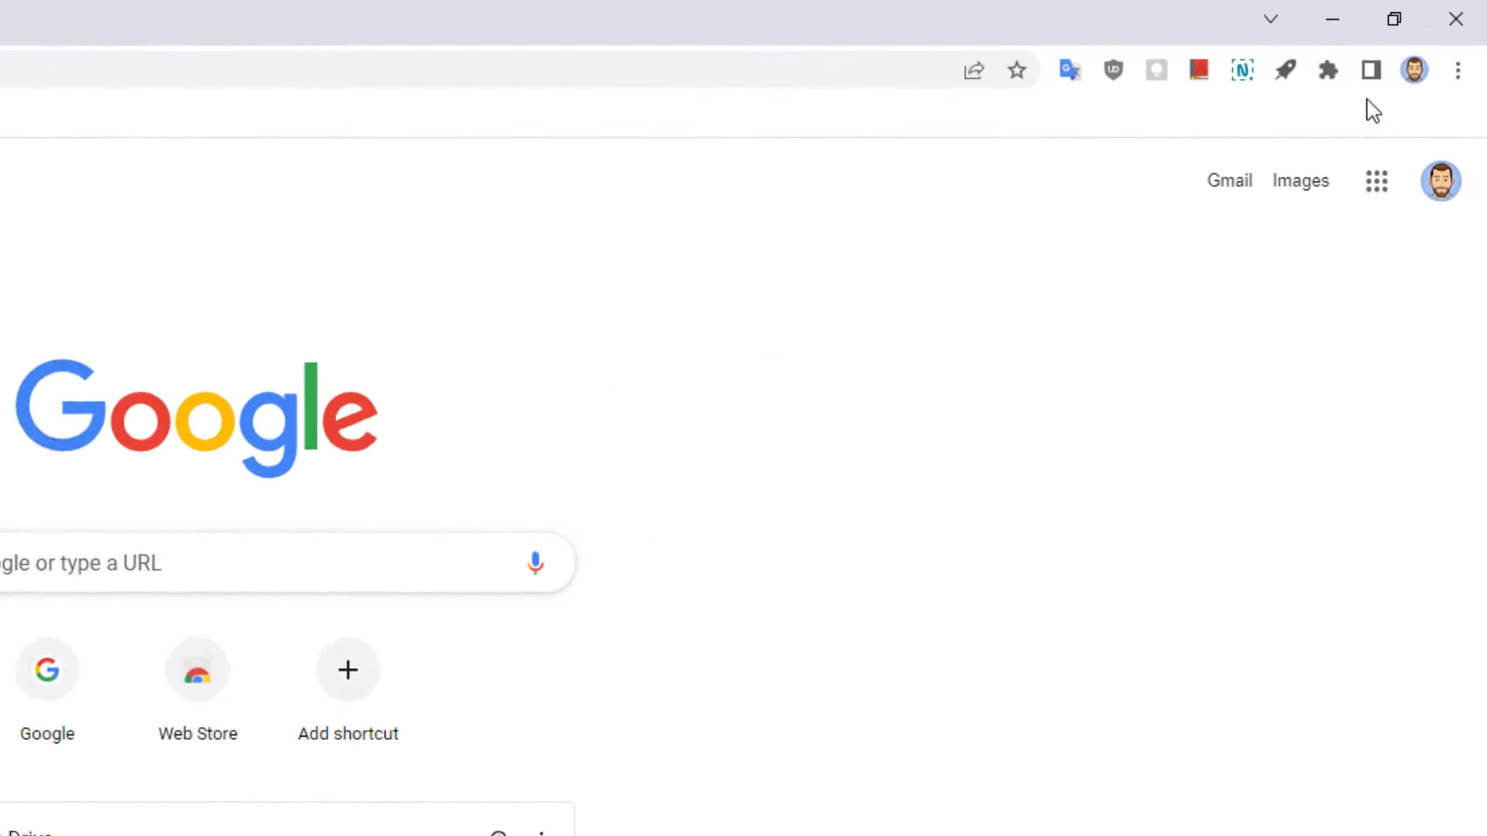
Step: Open a private incognito window from the Chrome menu, then close it
left_click(1457, 71)
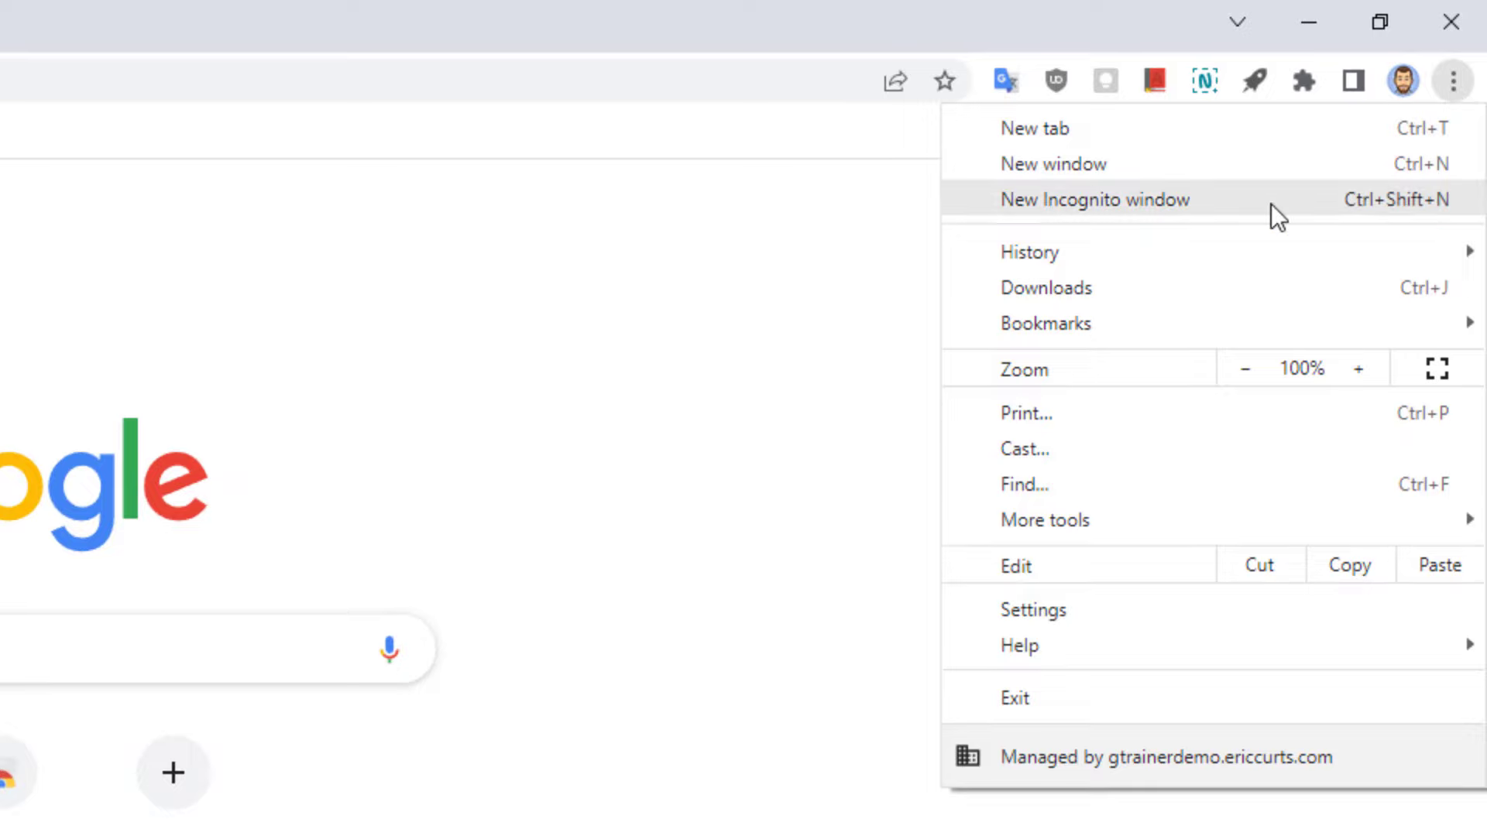
left_click(1271, 203)
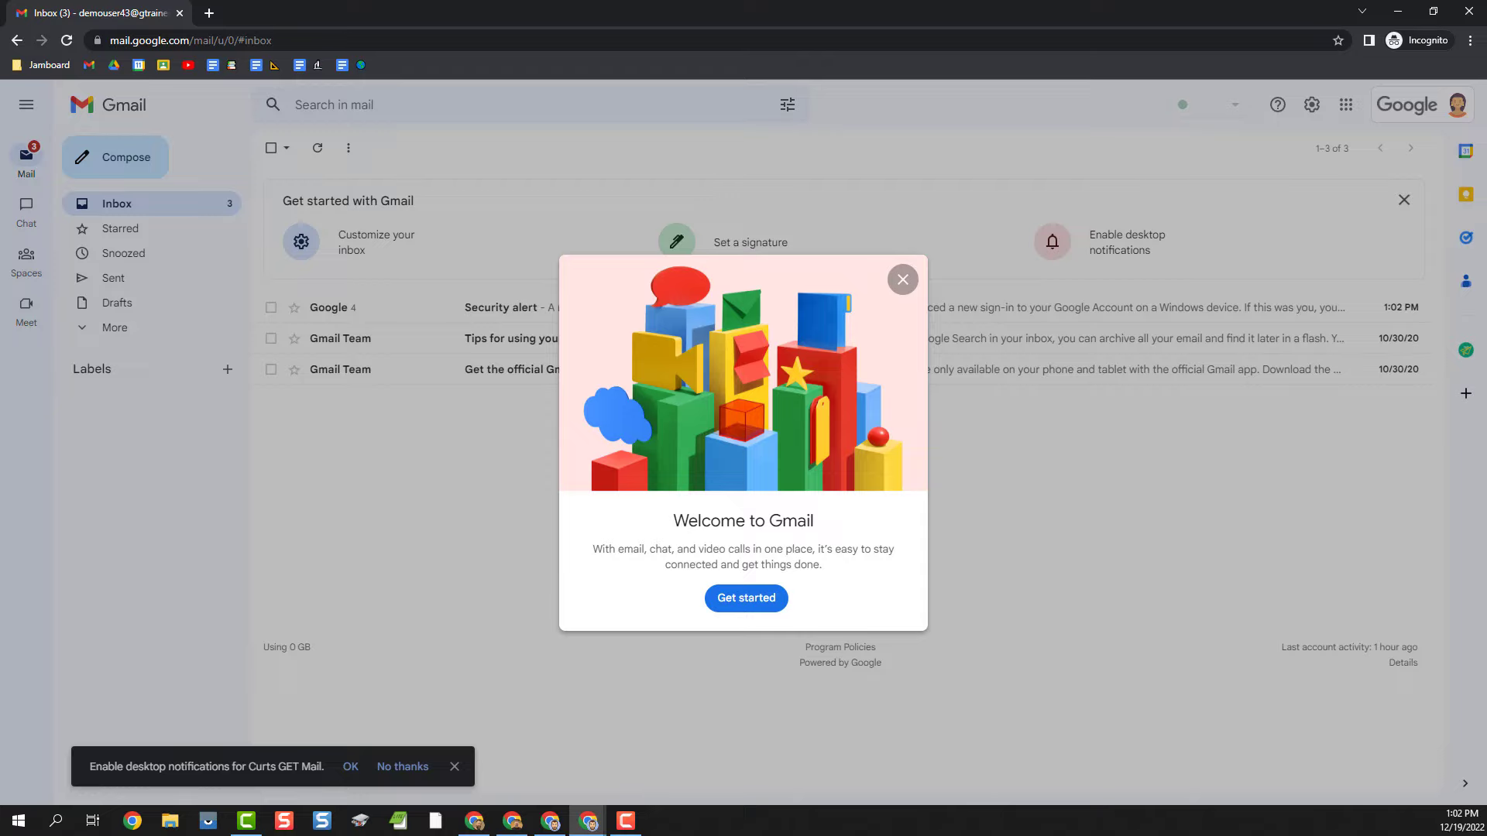
left_click(1471, 11)
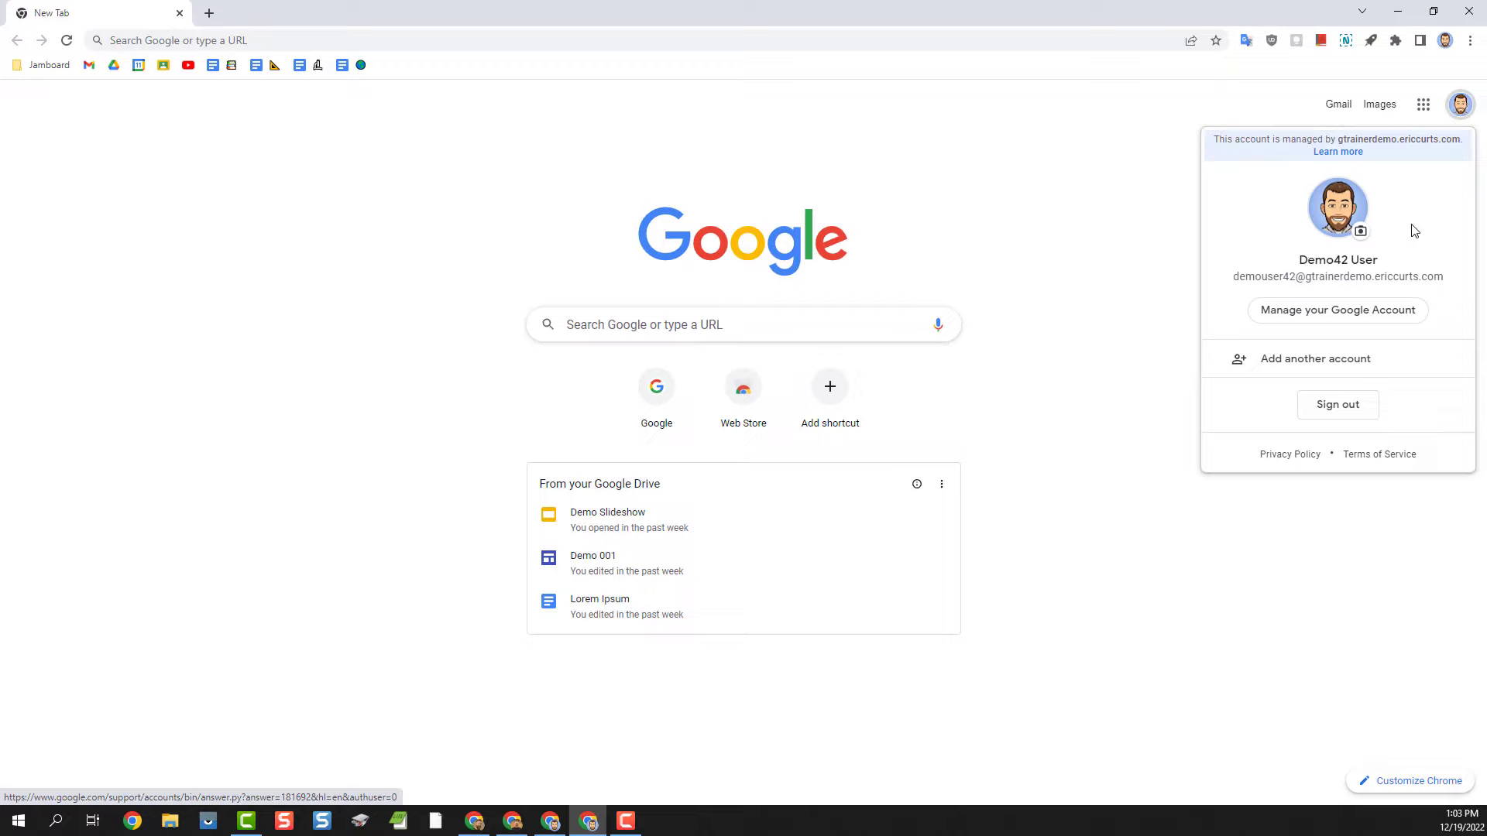
Step: Check the signed-in Google account details and begin adding another Google account
left_click(1170, 286)
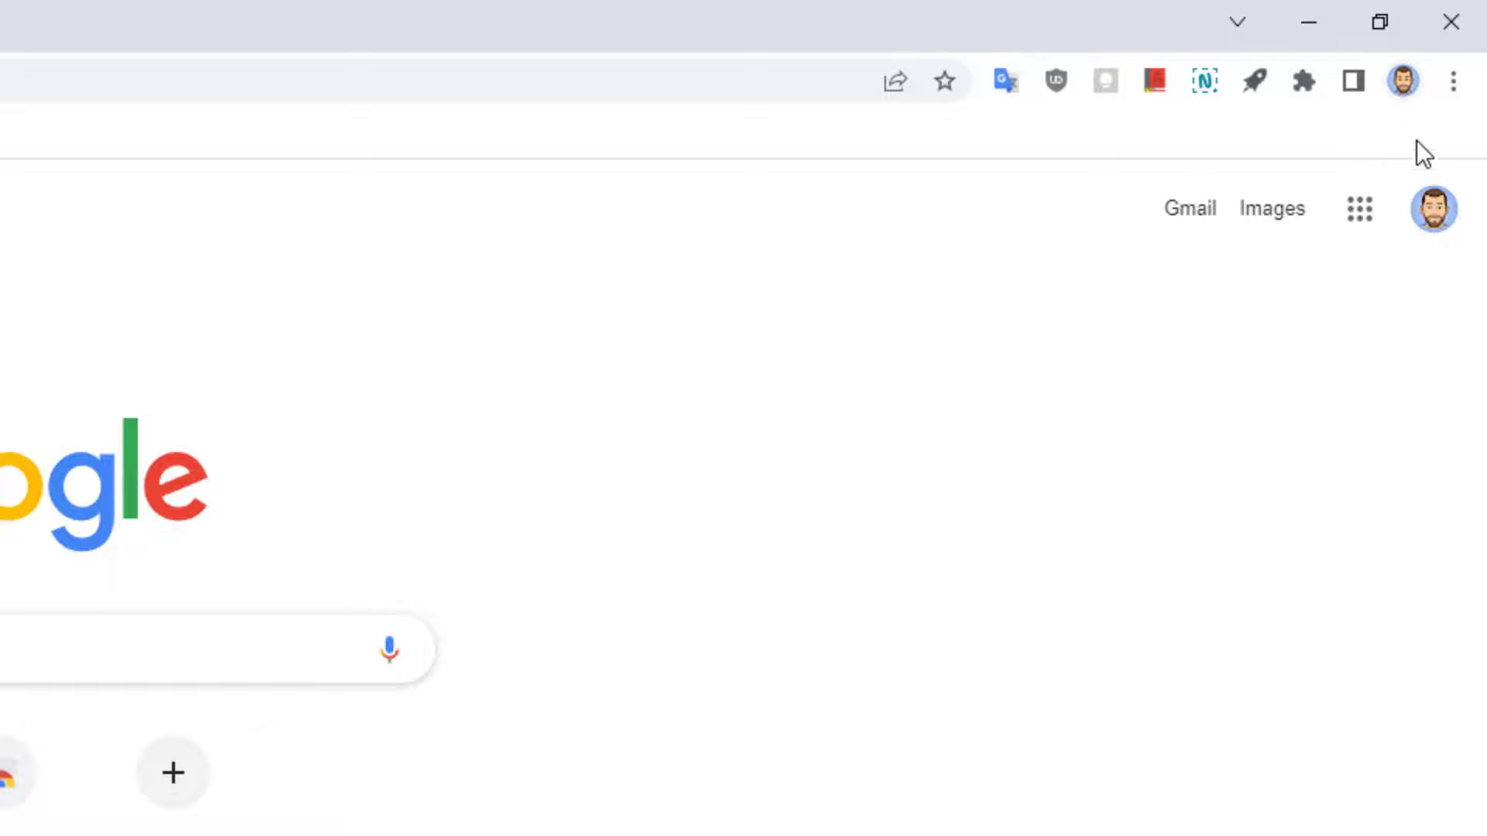
left_click(1434, 233)
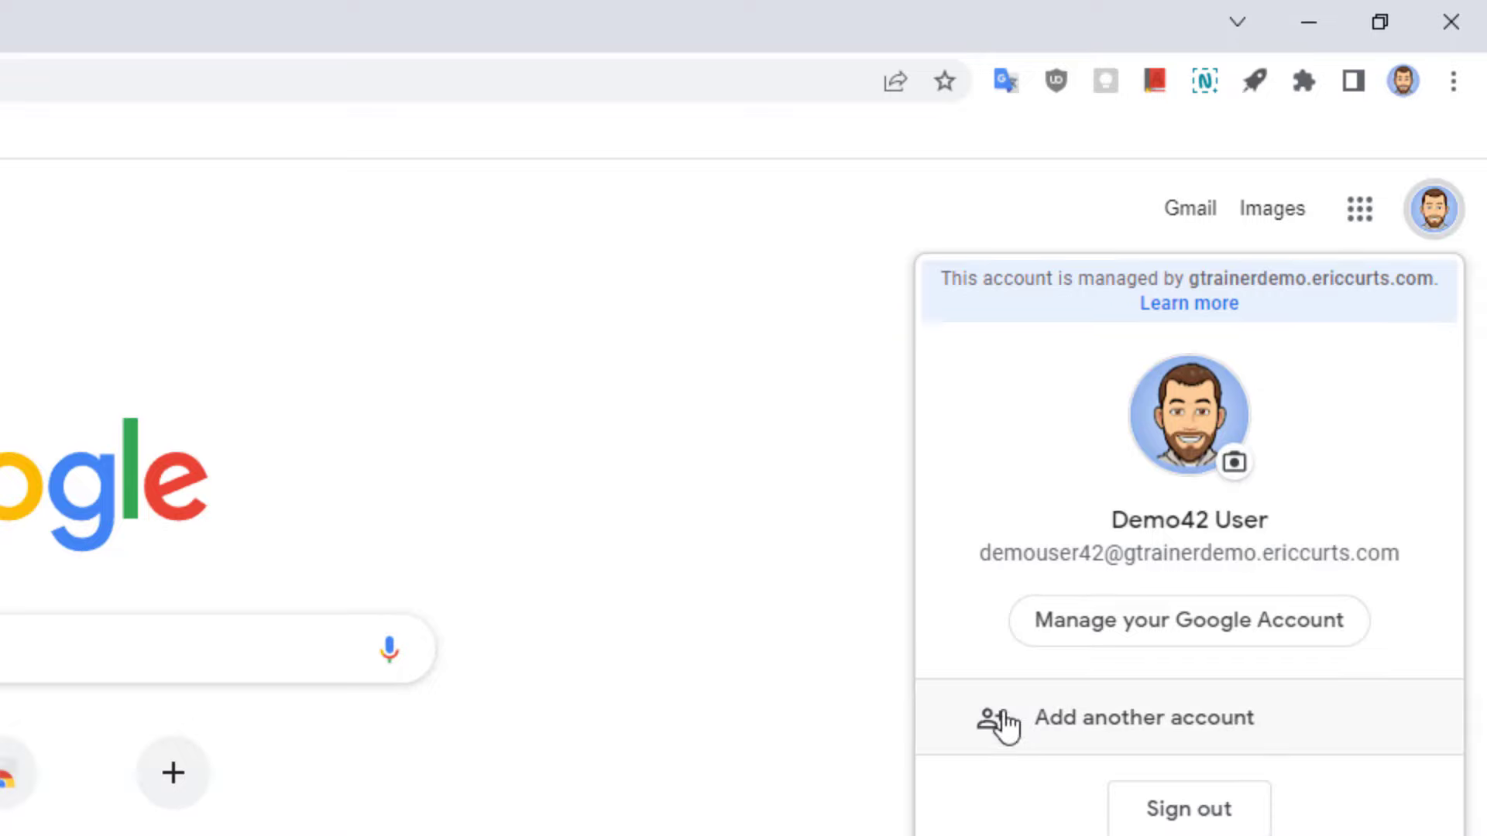
left_click(1214, 731)
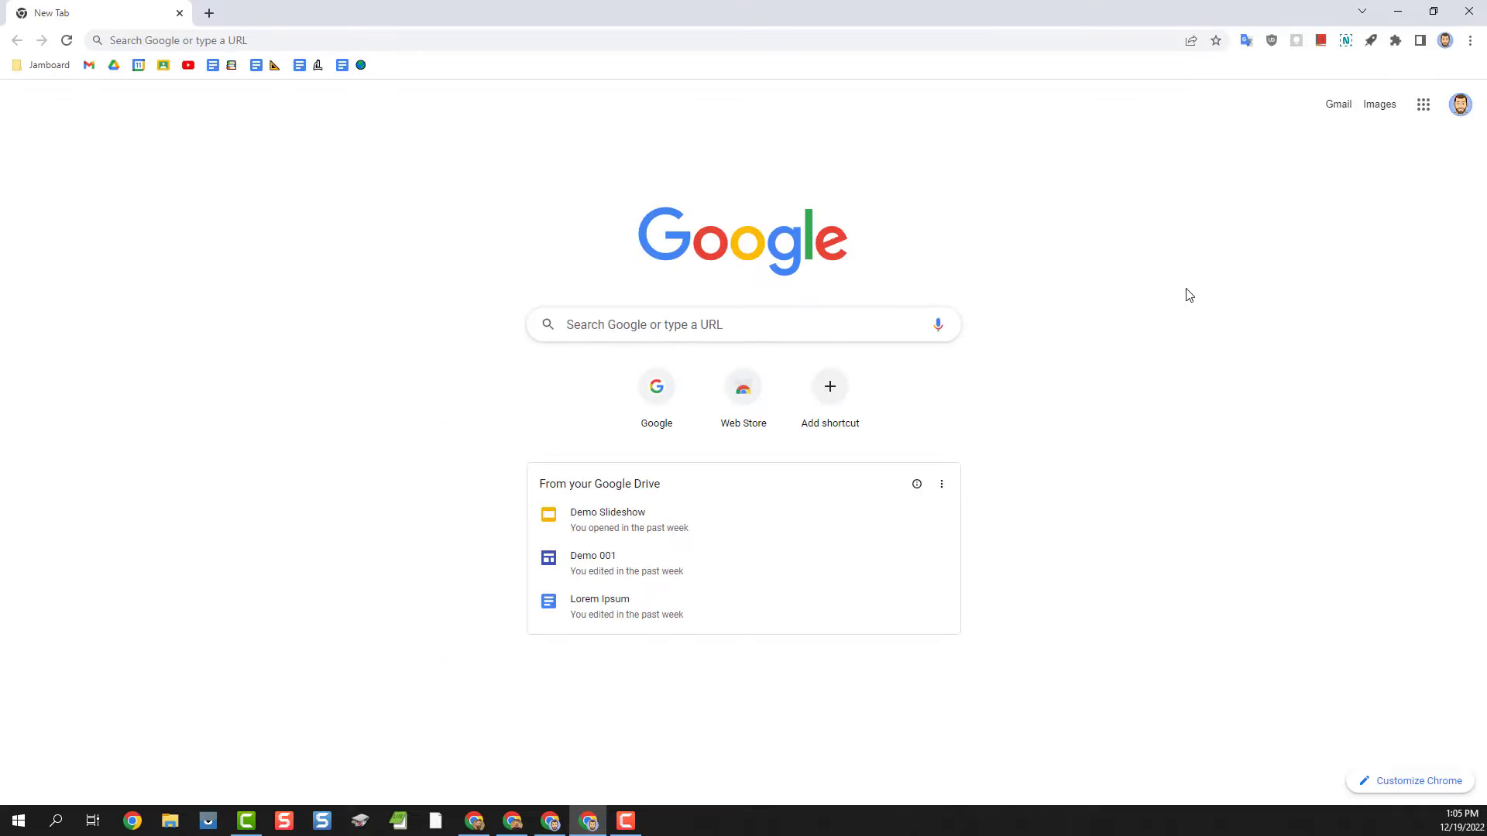
Step: Confirm both accounts in the avatar menu, then switch between both Inbox tabs and the Access Denied tab
left_click(1462, 112)
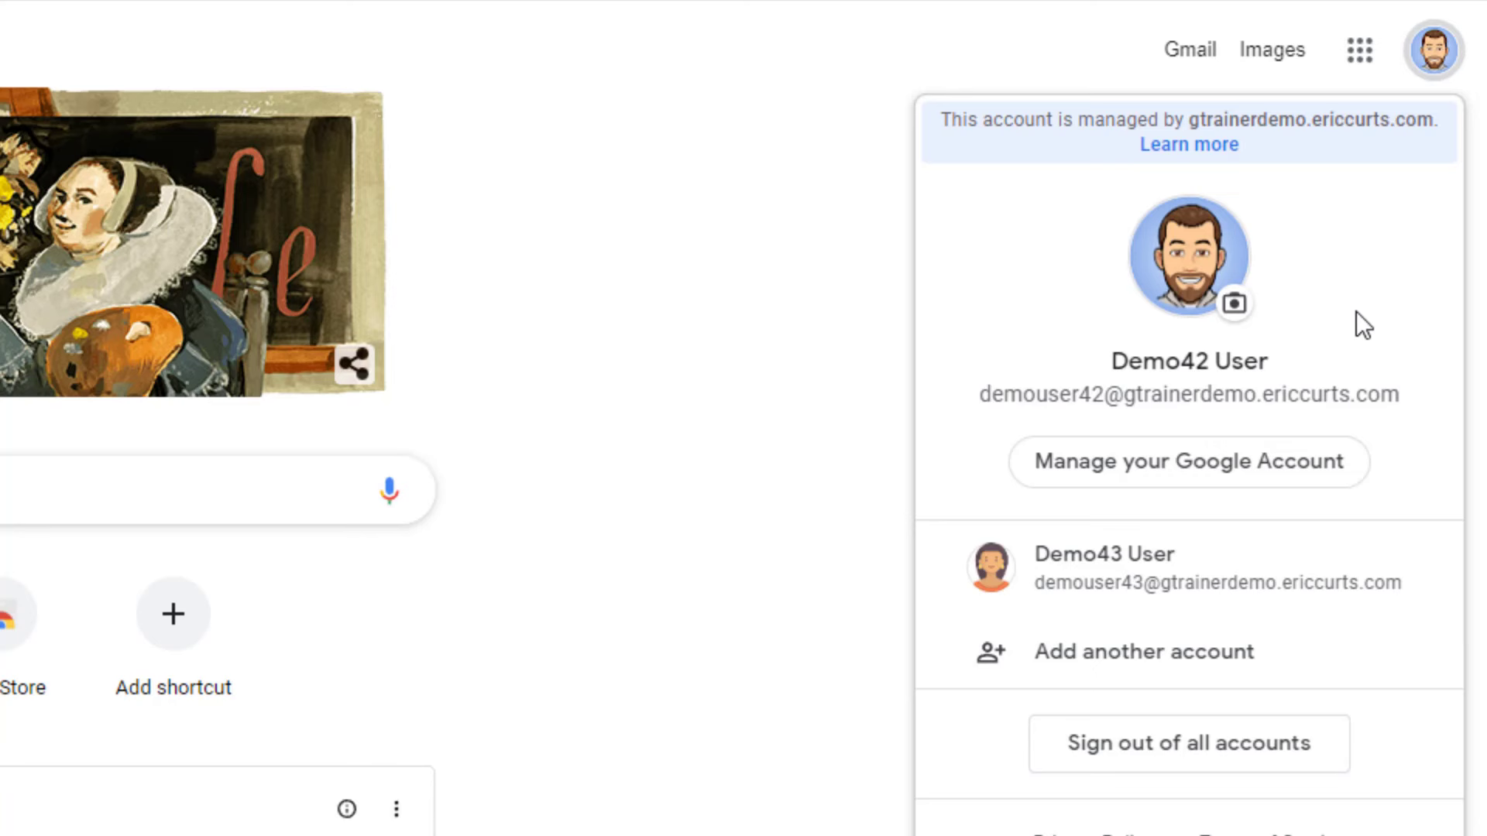
left_click(271, 16)
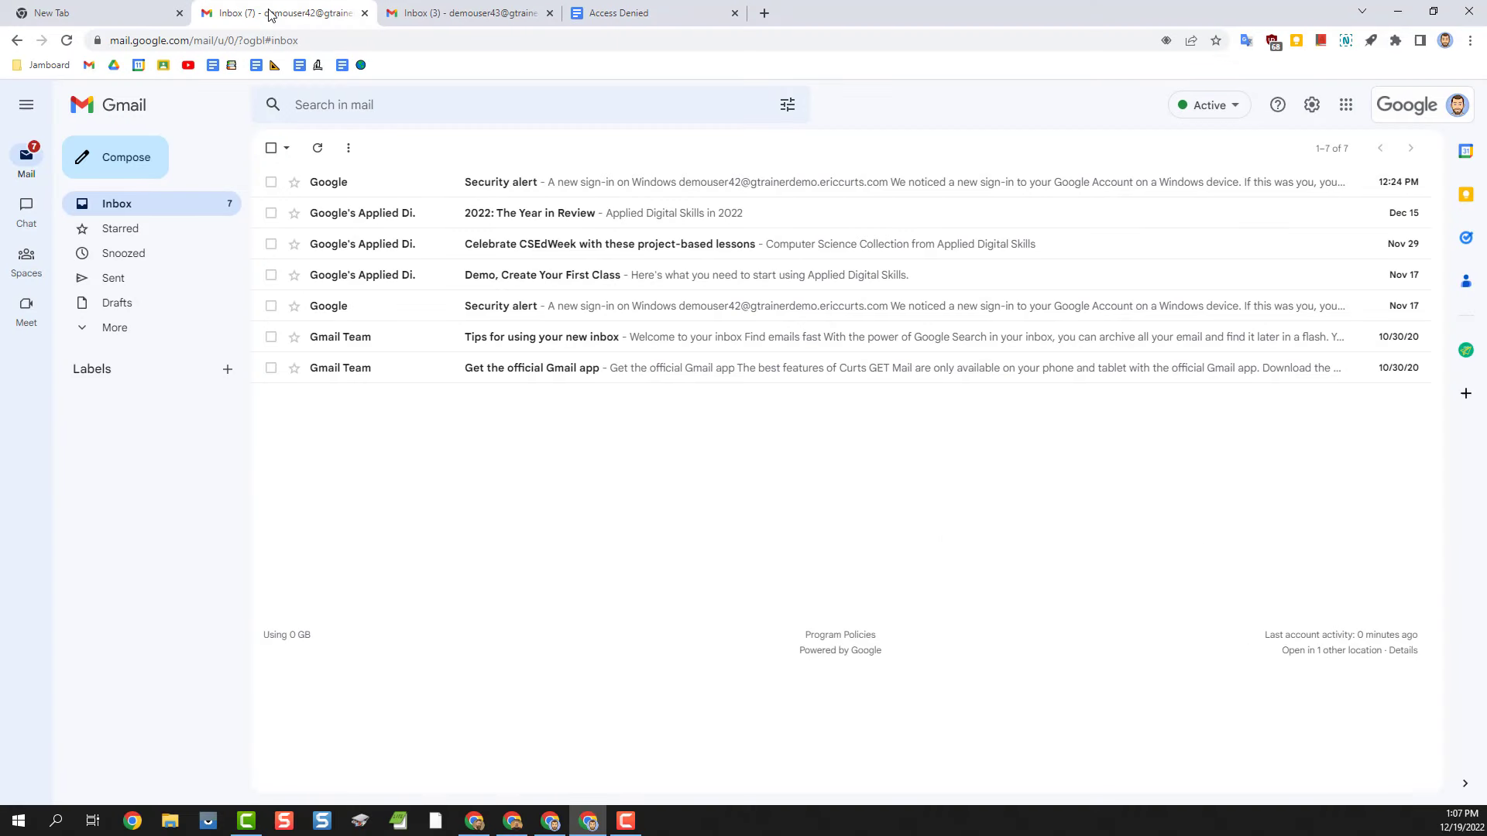
left_click(463, 13)
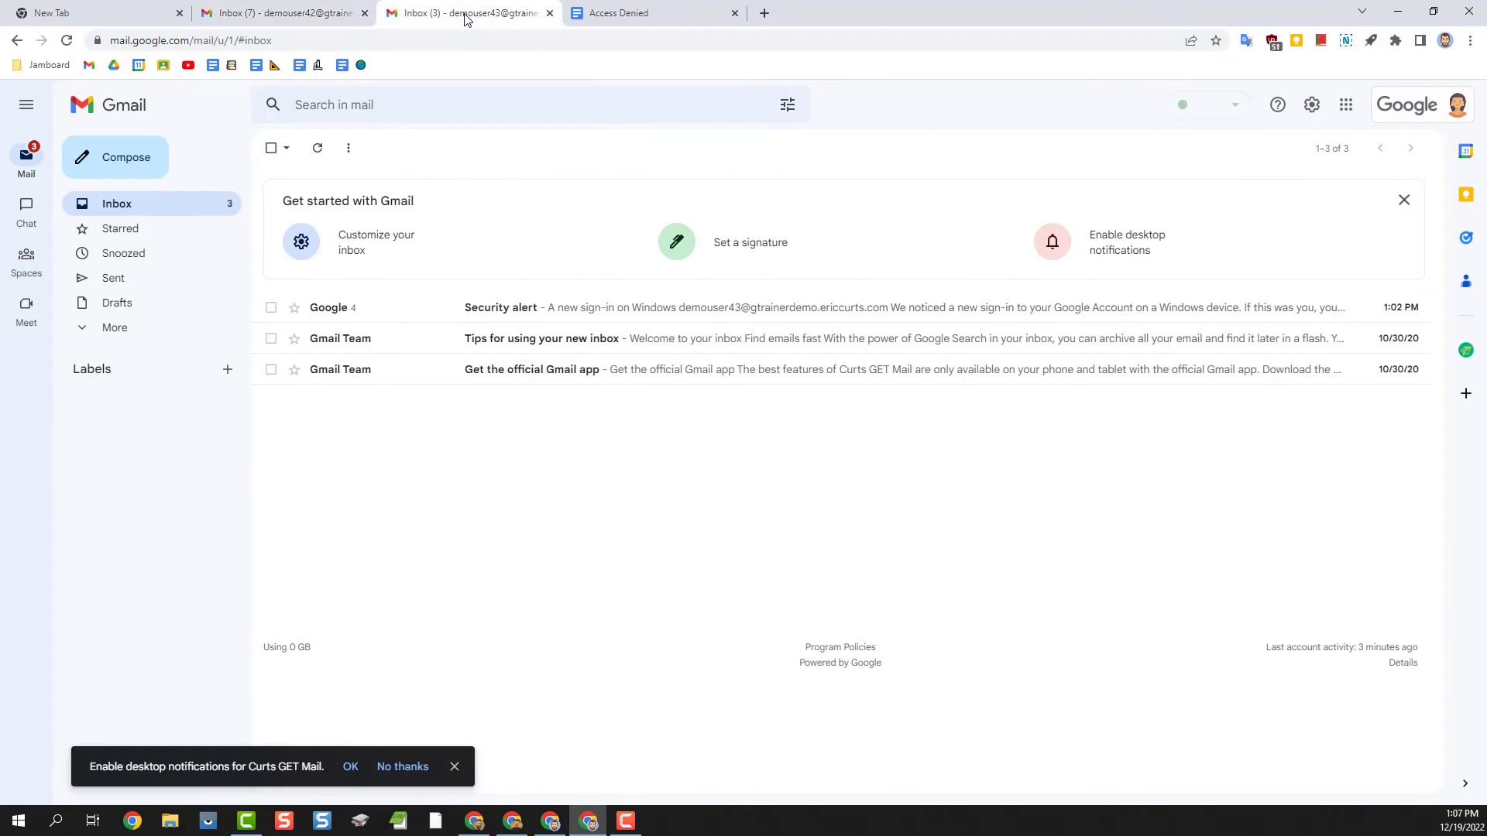
left_click(294, 13)
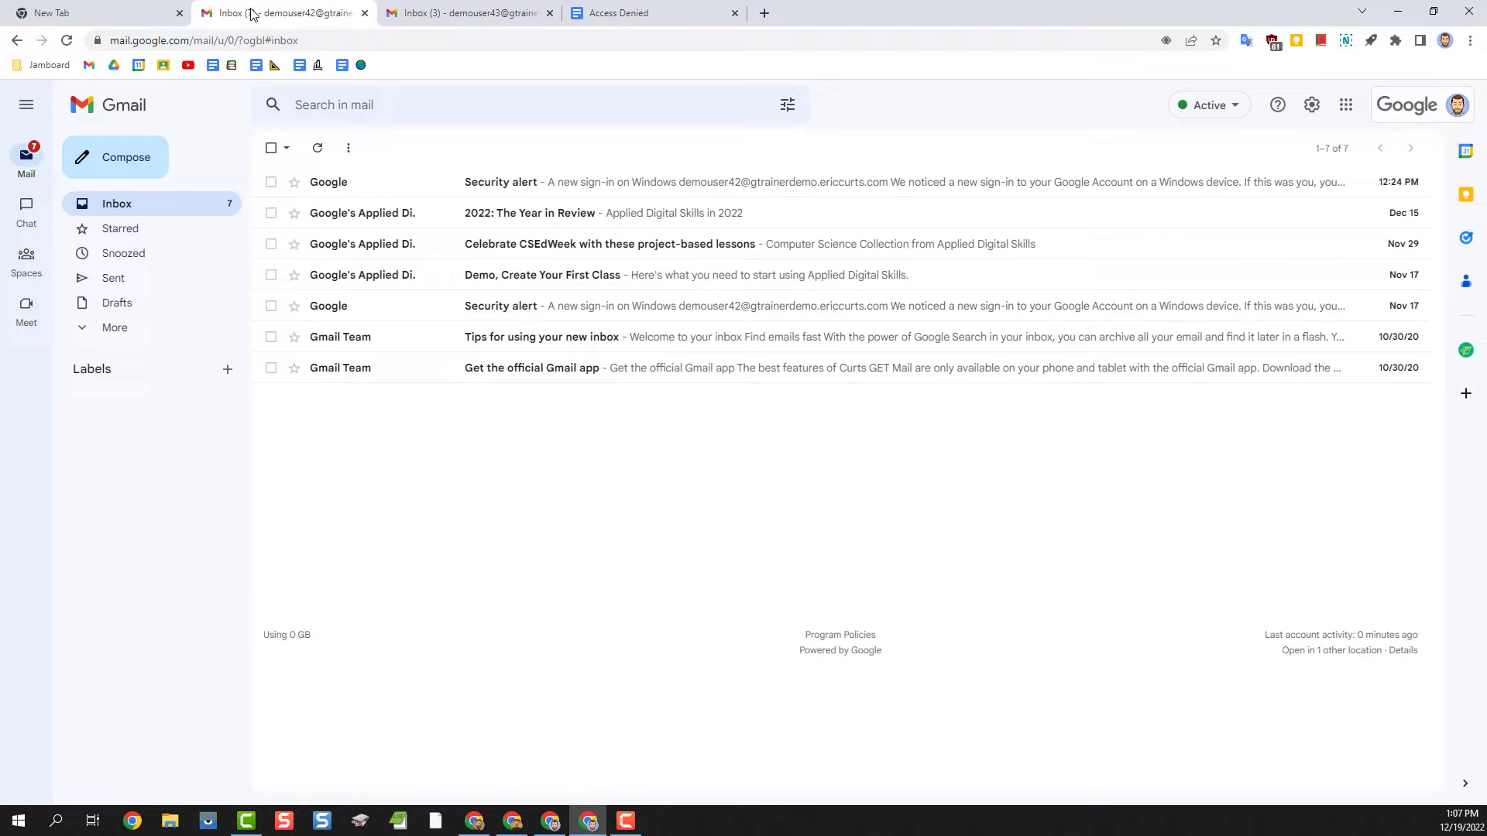
left_click(482, 14)
left_click(618, 13)
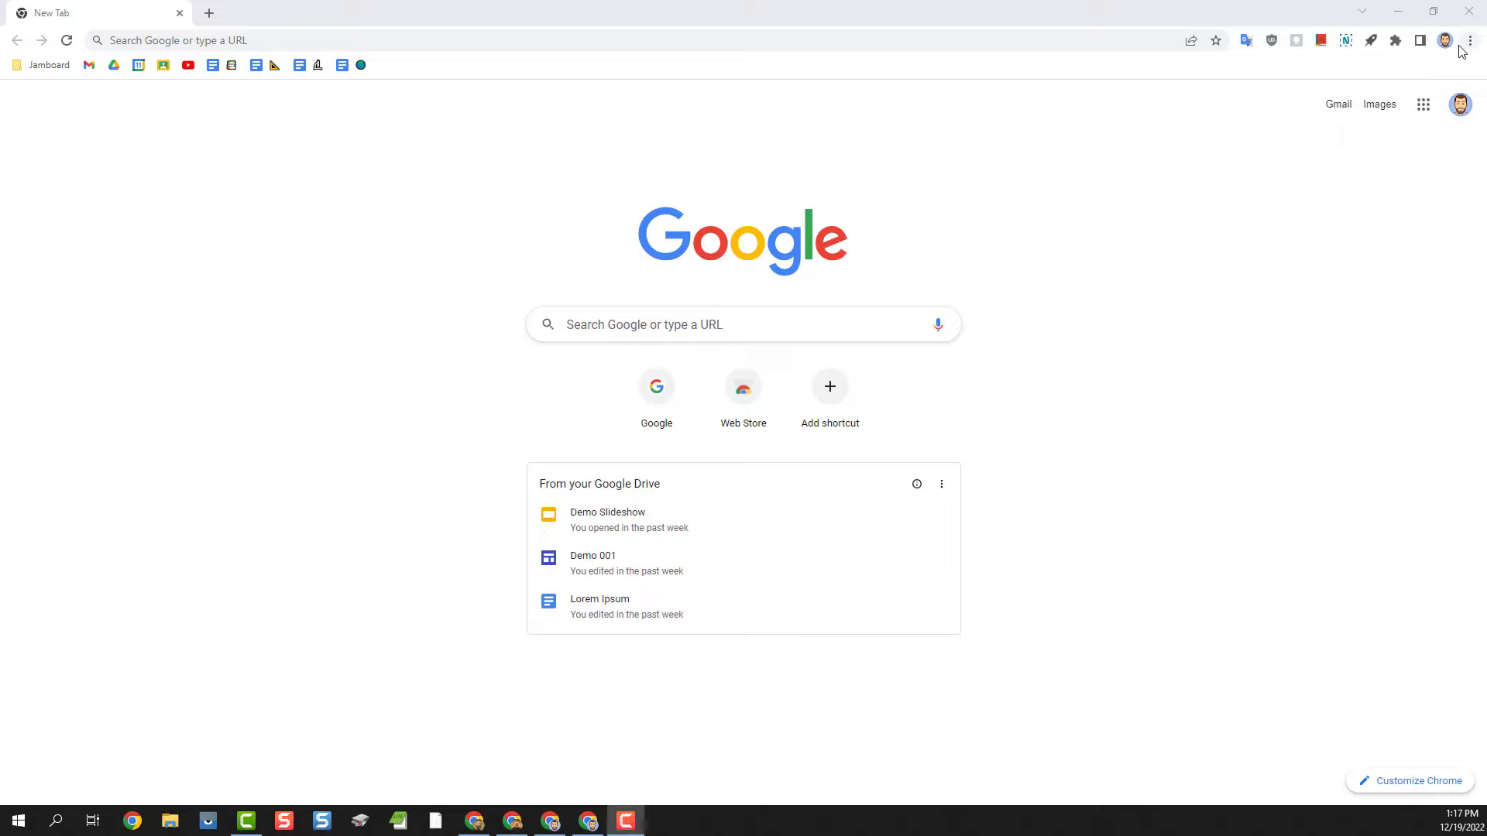
left_click(1445, 40)
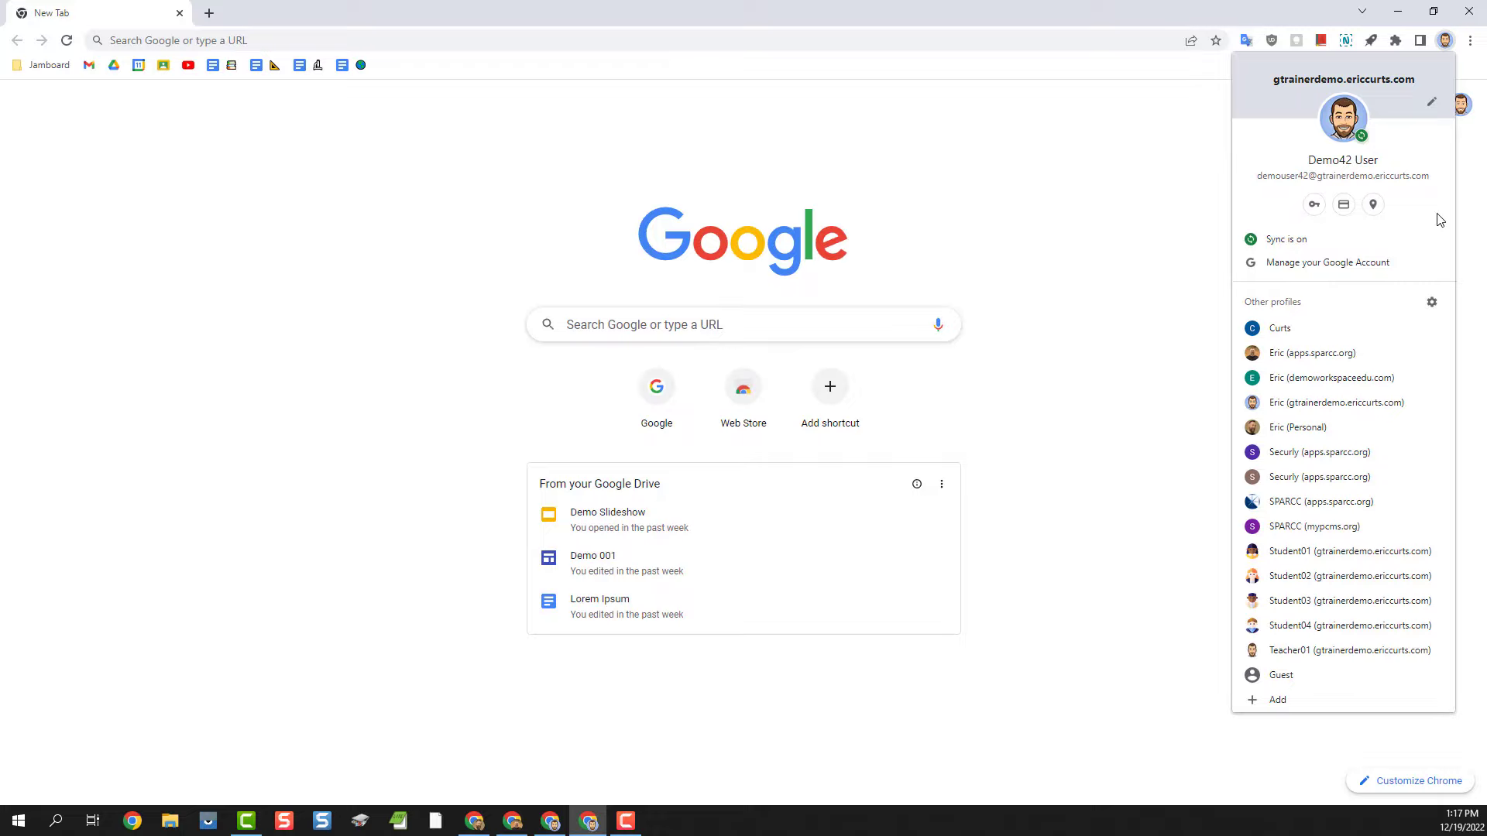
key("Escape")
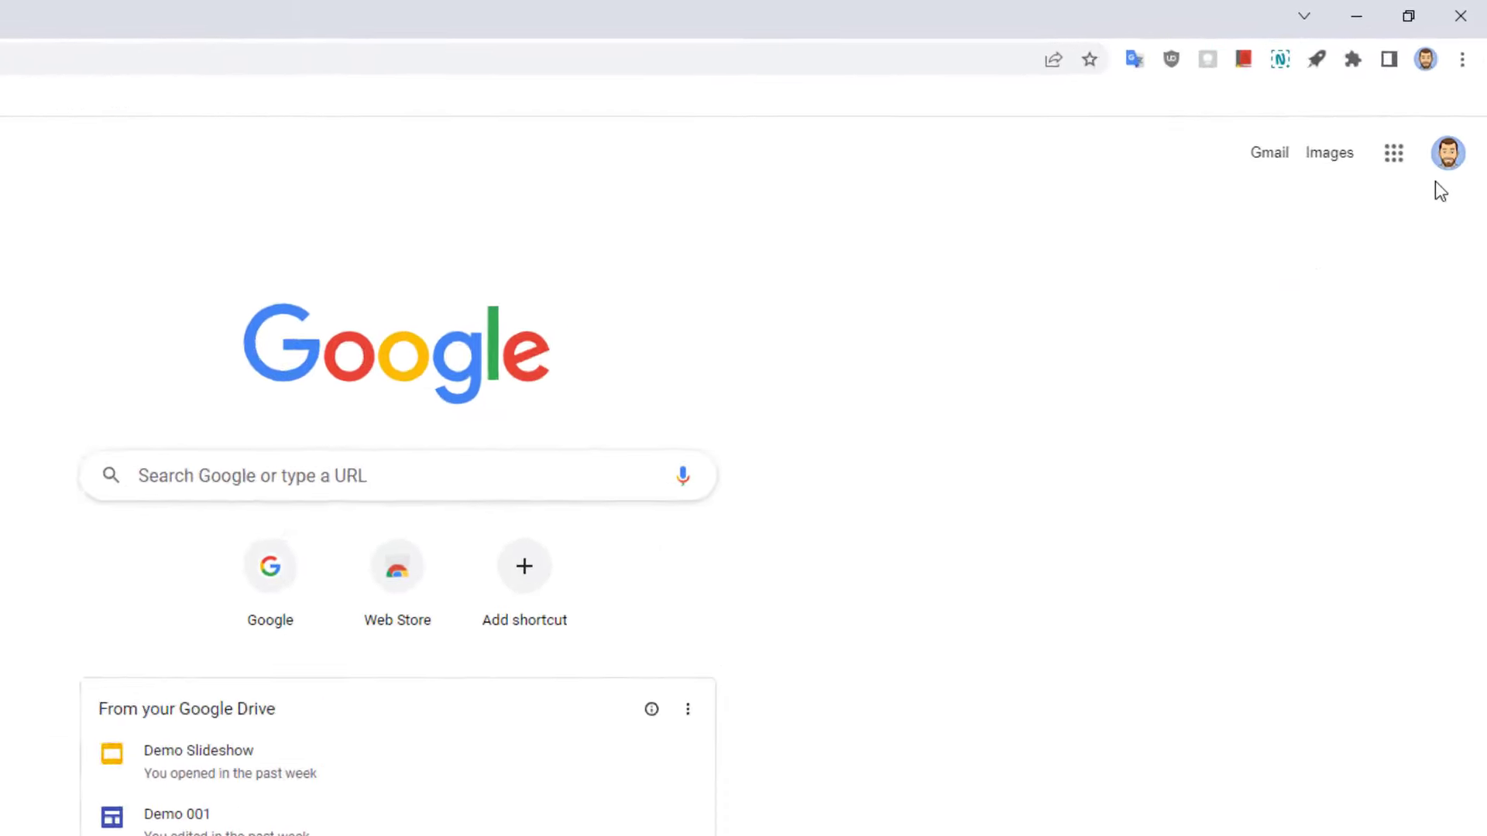
left_click(1443, 163)
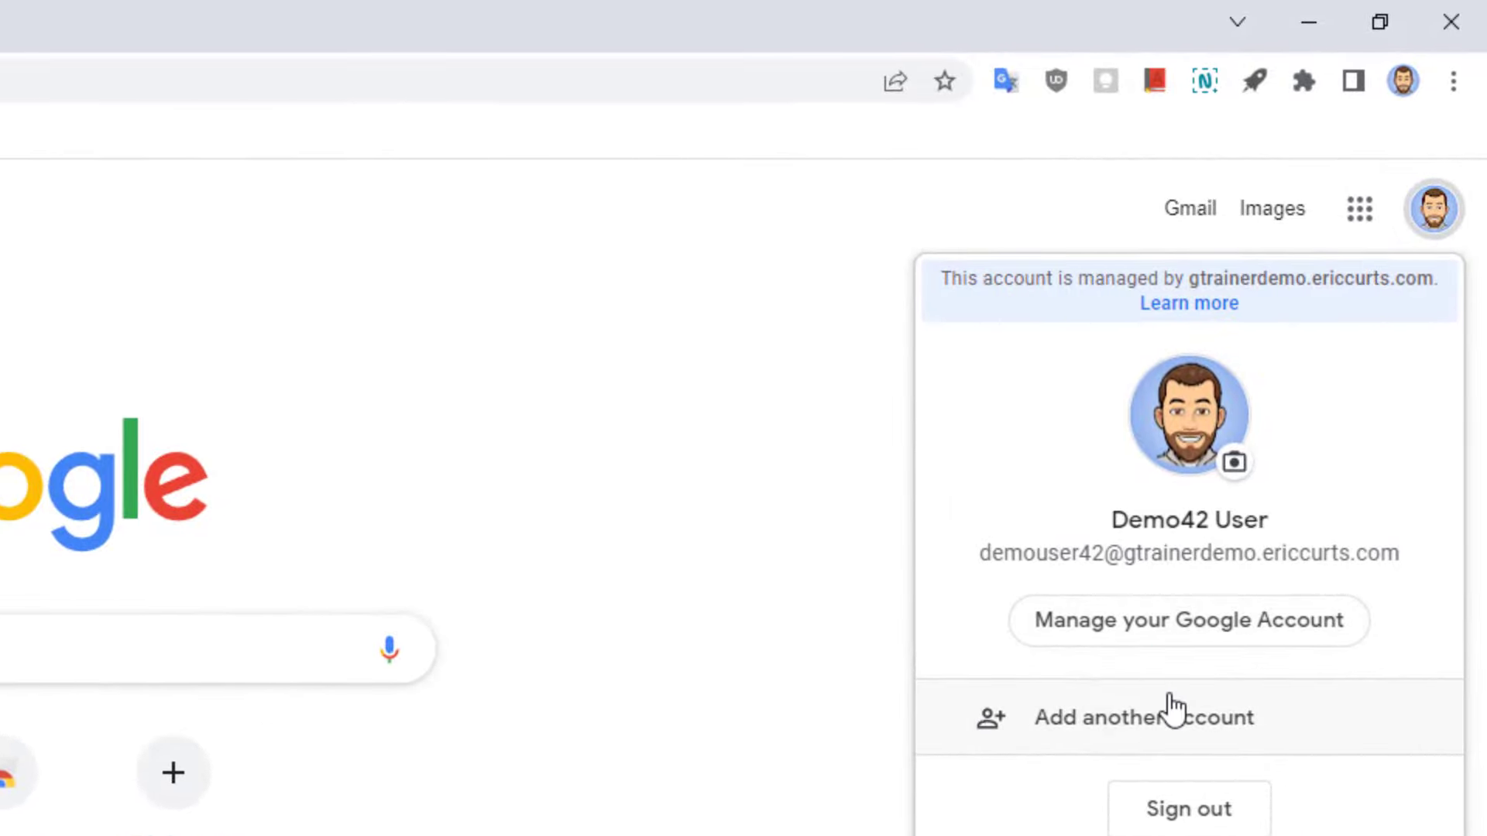
left_click(761, 523)
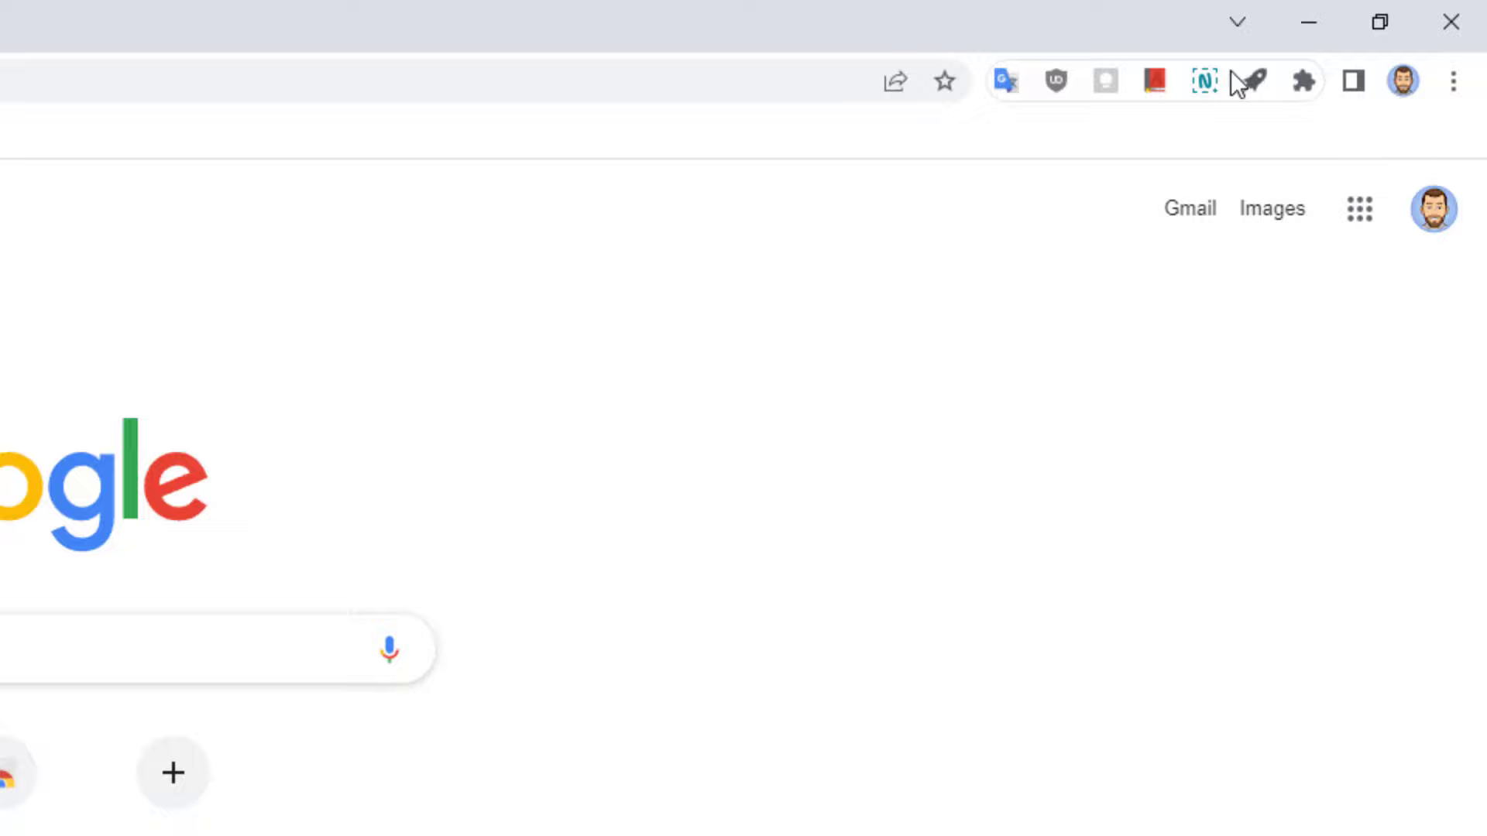
left_click(1402, 81)
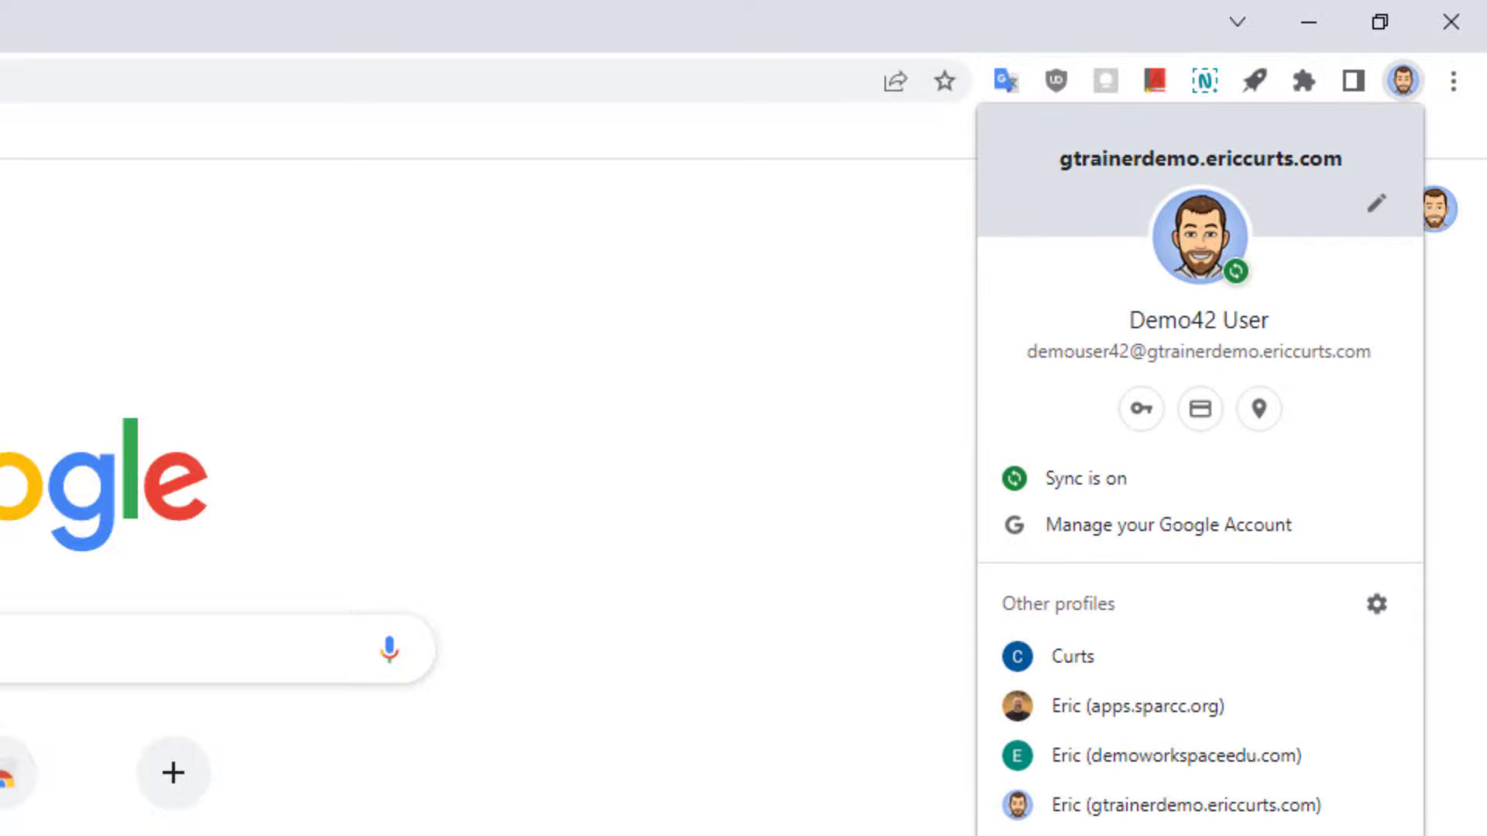
left_click(811, 649)
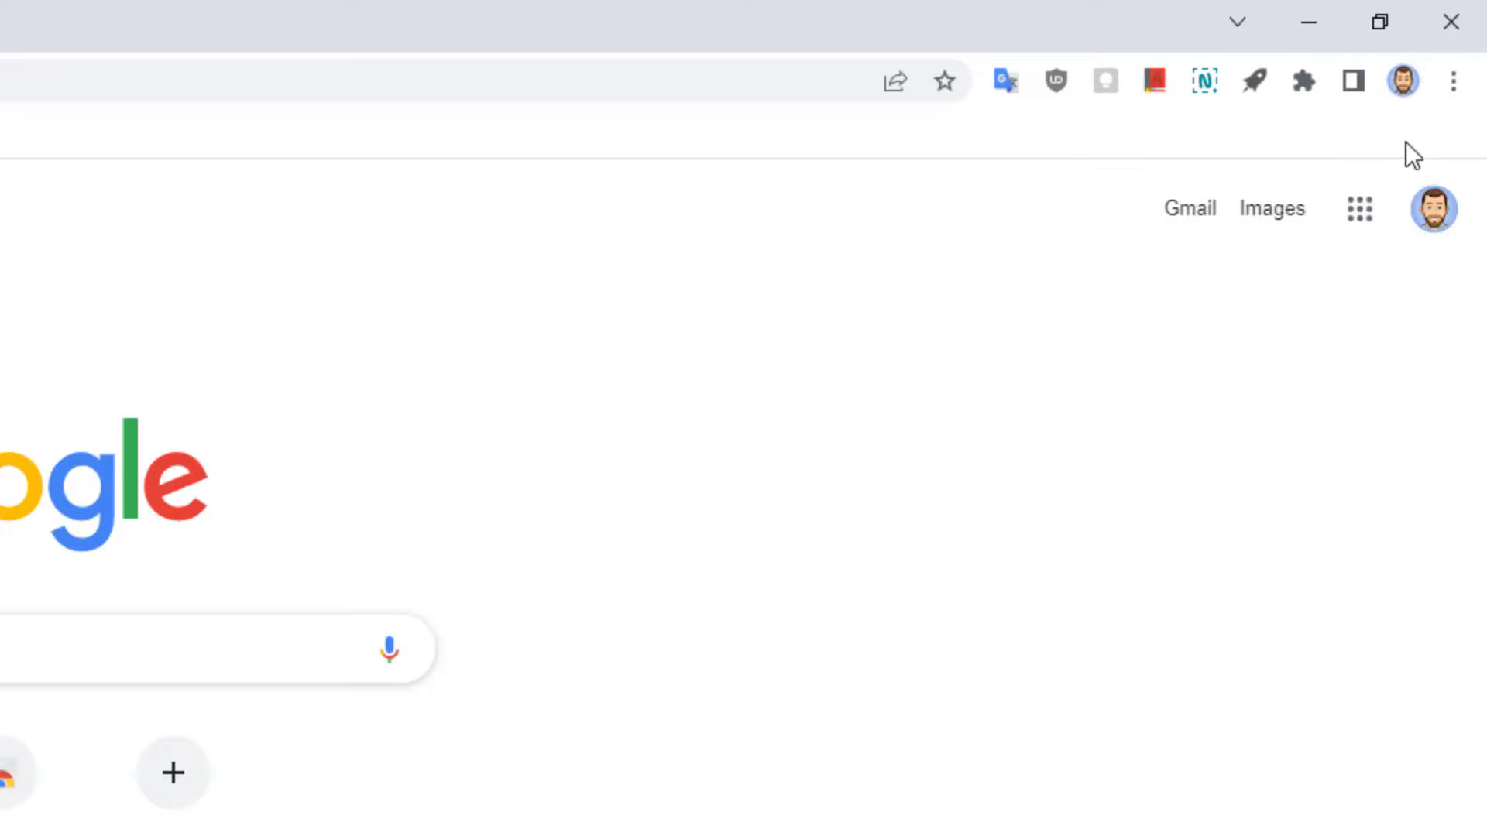
left_click(1408, 82)
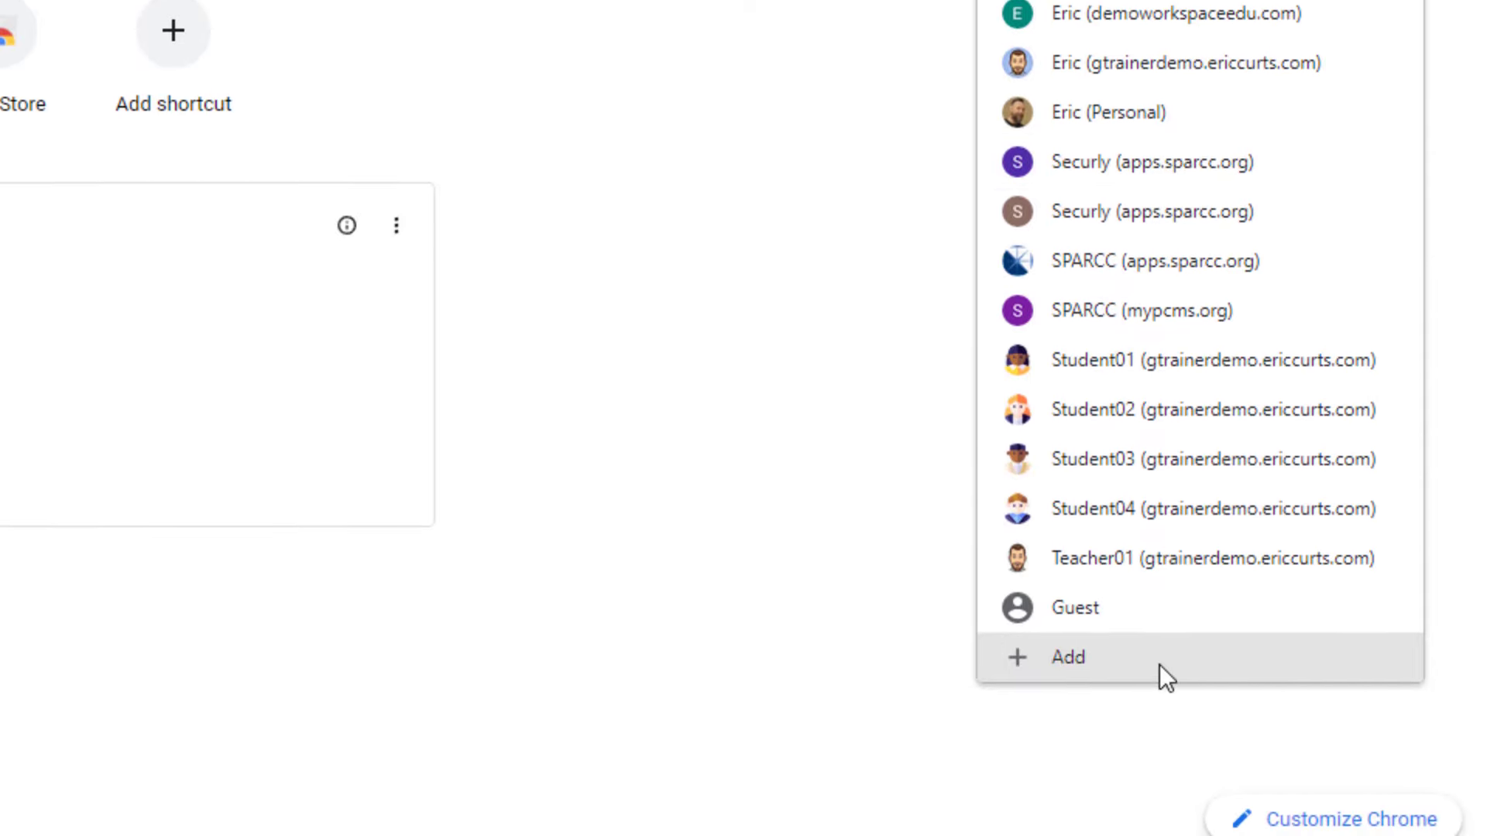
Step: Add a new Chrome profile, sign it in with the second account's email and password, and accept sync
left_click(1160, 664)
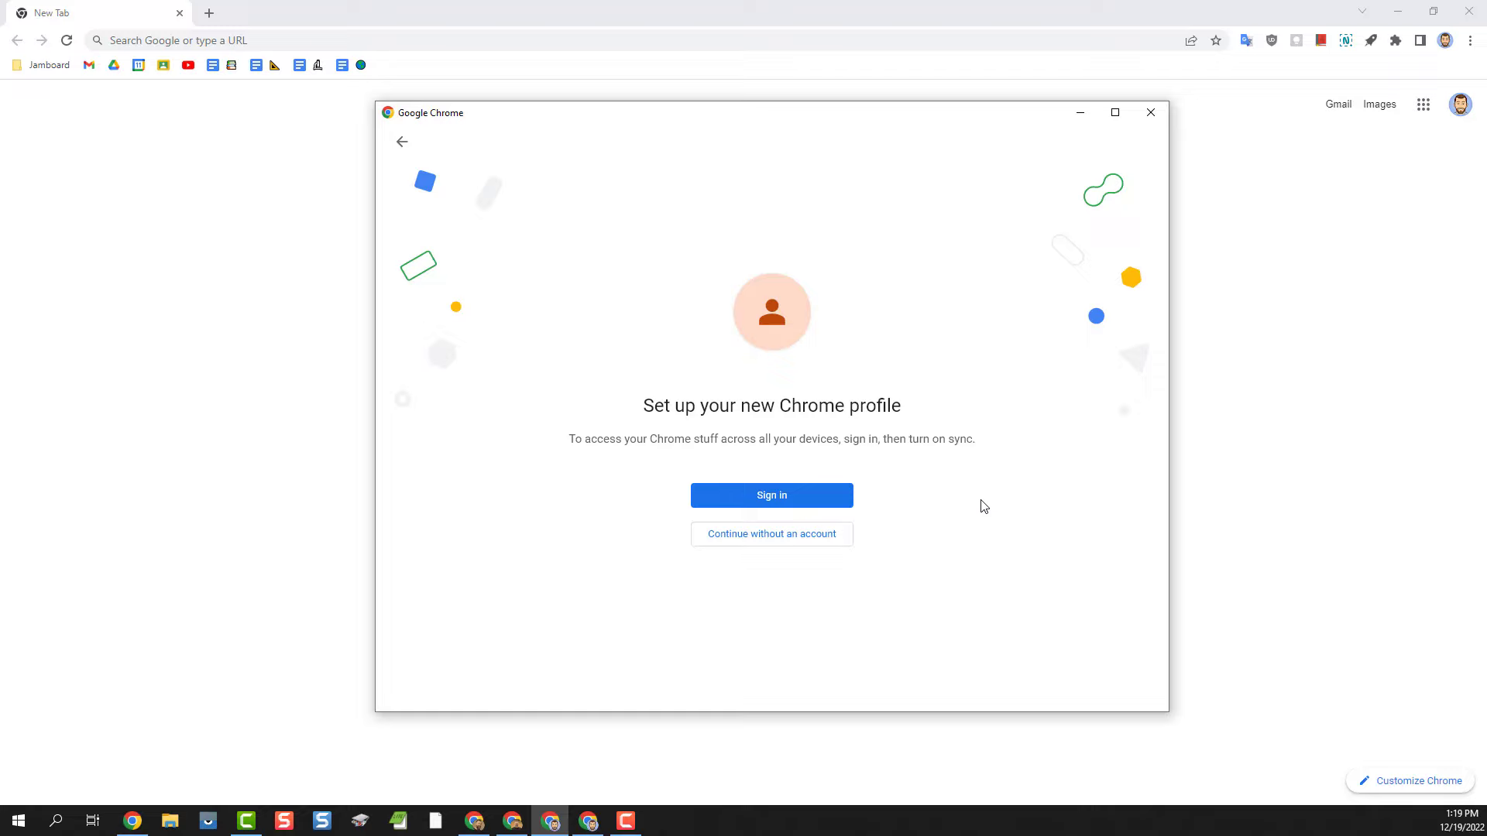
left_click(766, 500)
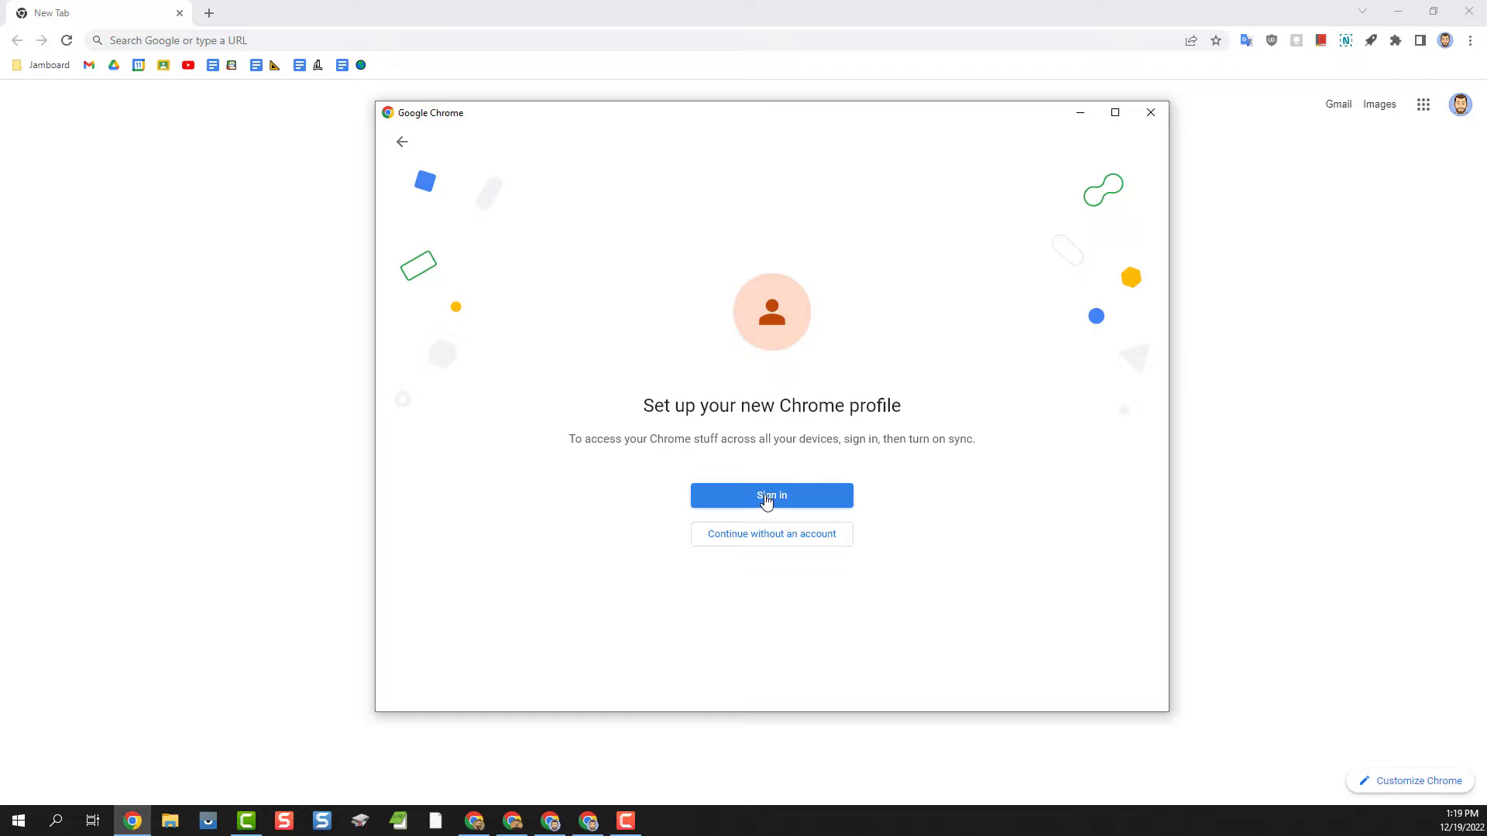
left_click(761, 432)
key("ctrl+v")
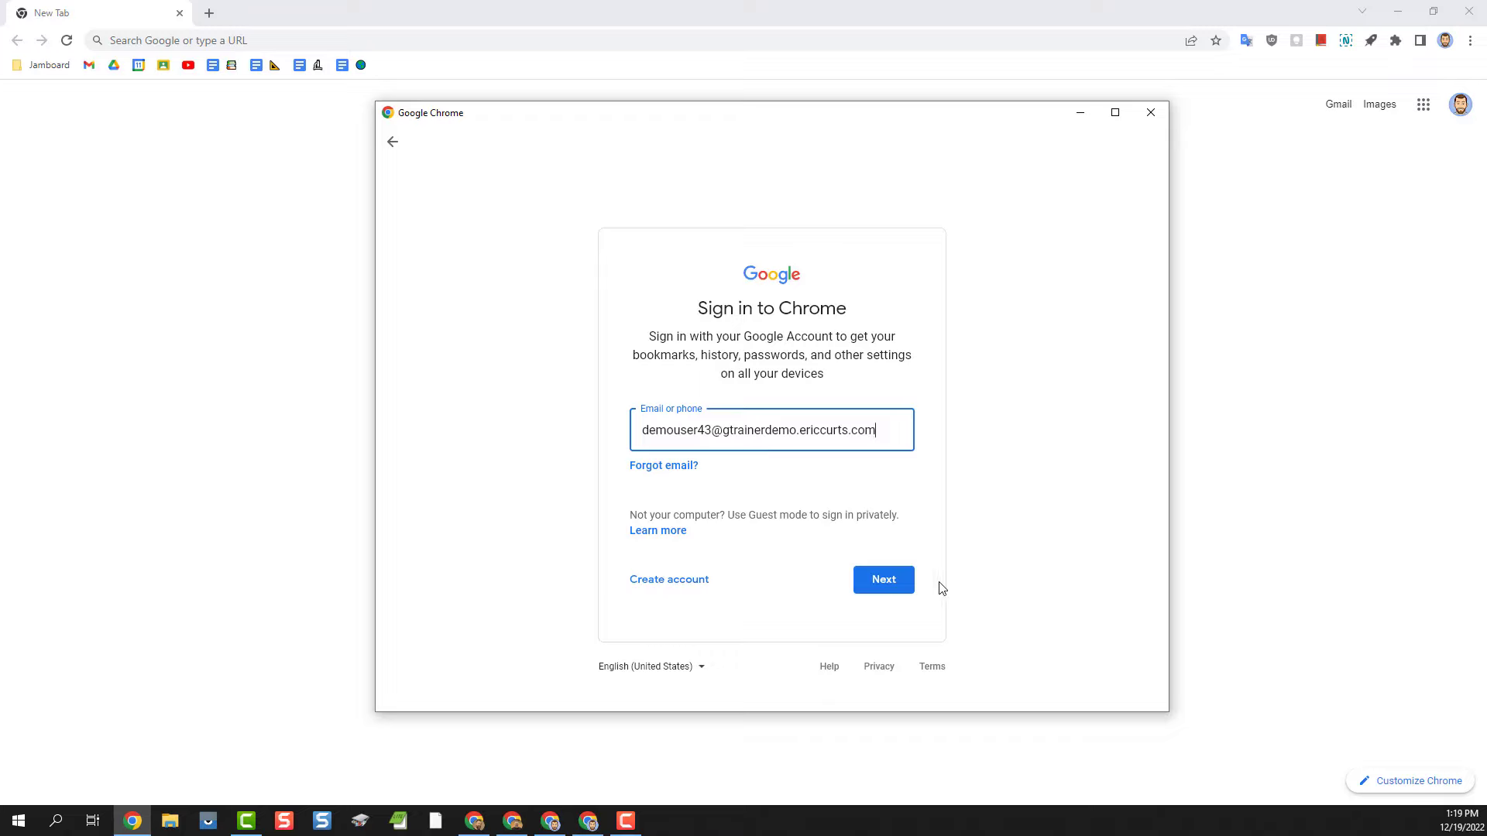
left_click(883, 586)
key("ctrl+v")
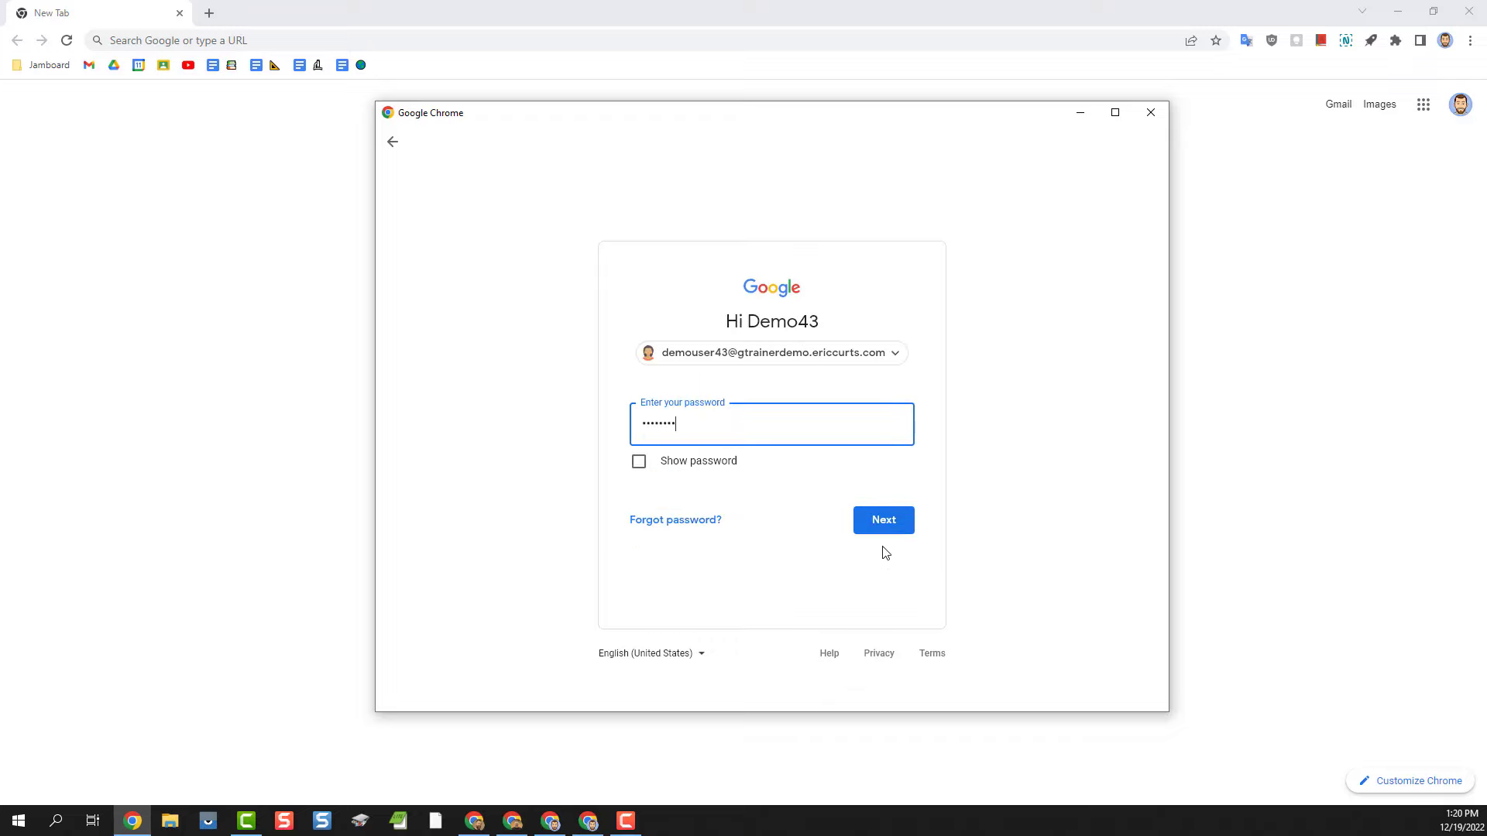
left_click(883, 523)
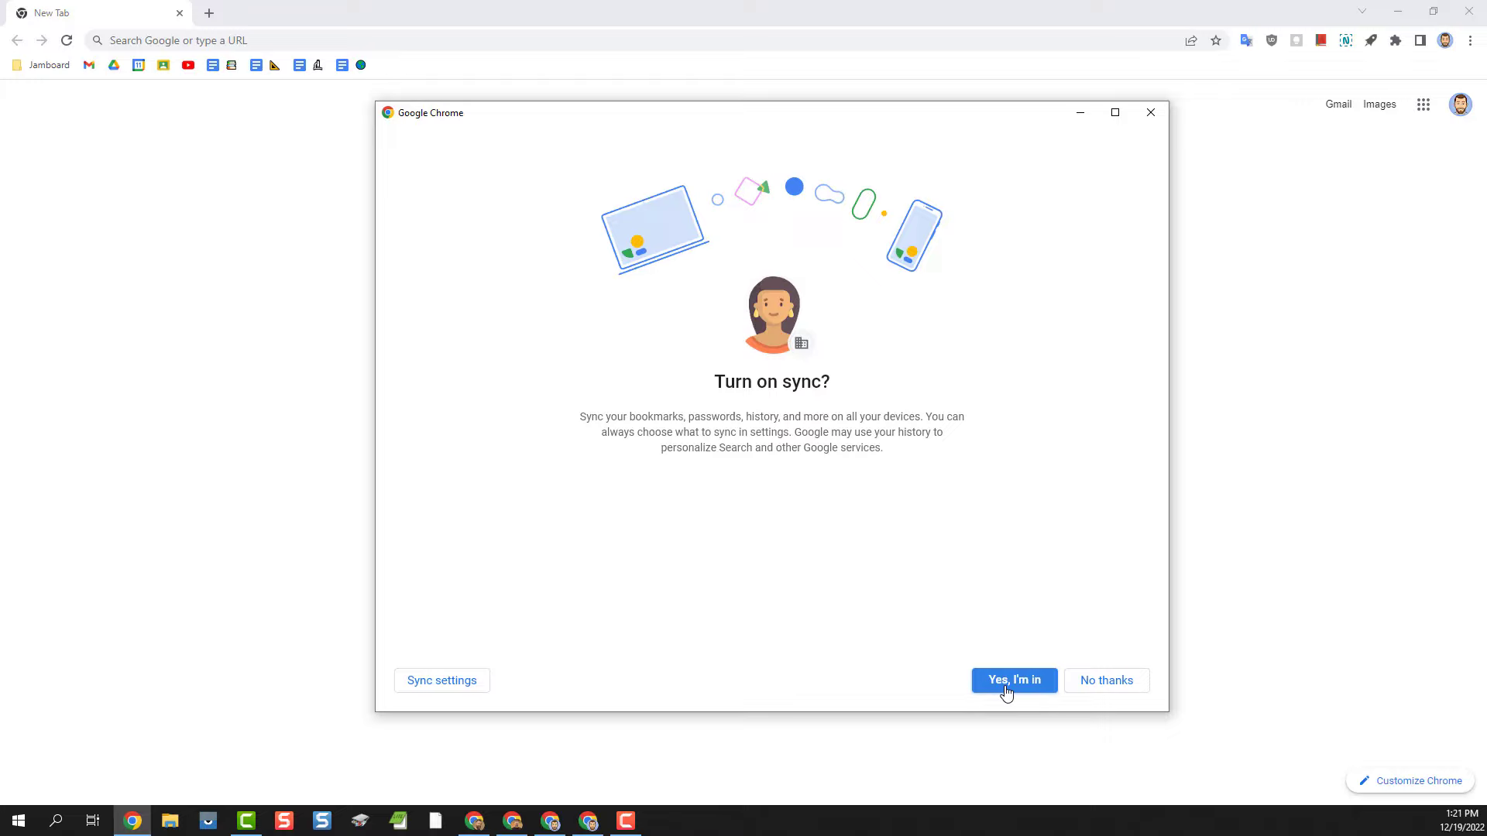
left_click(1010, 682)
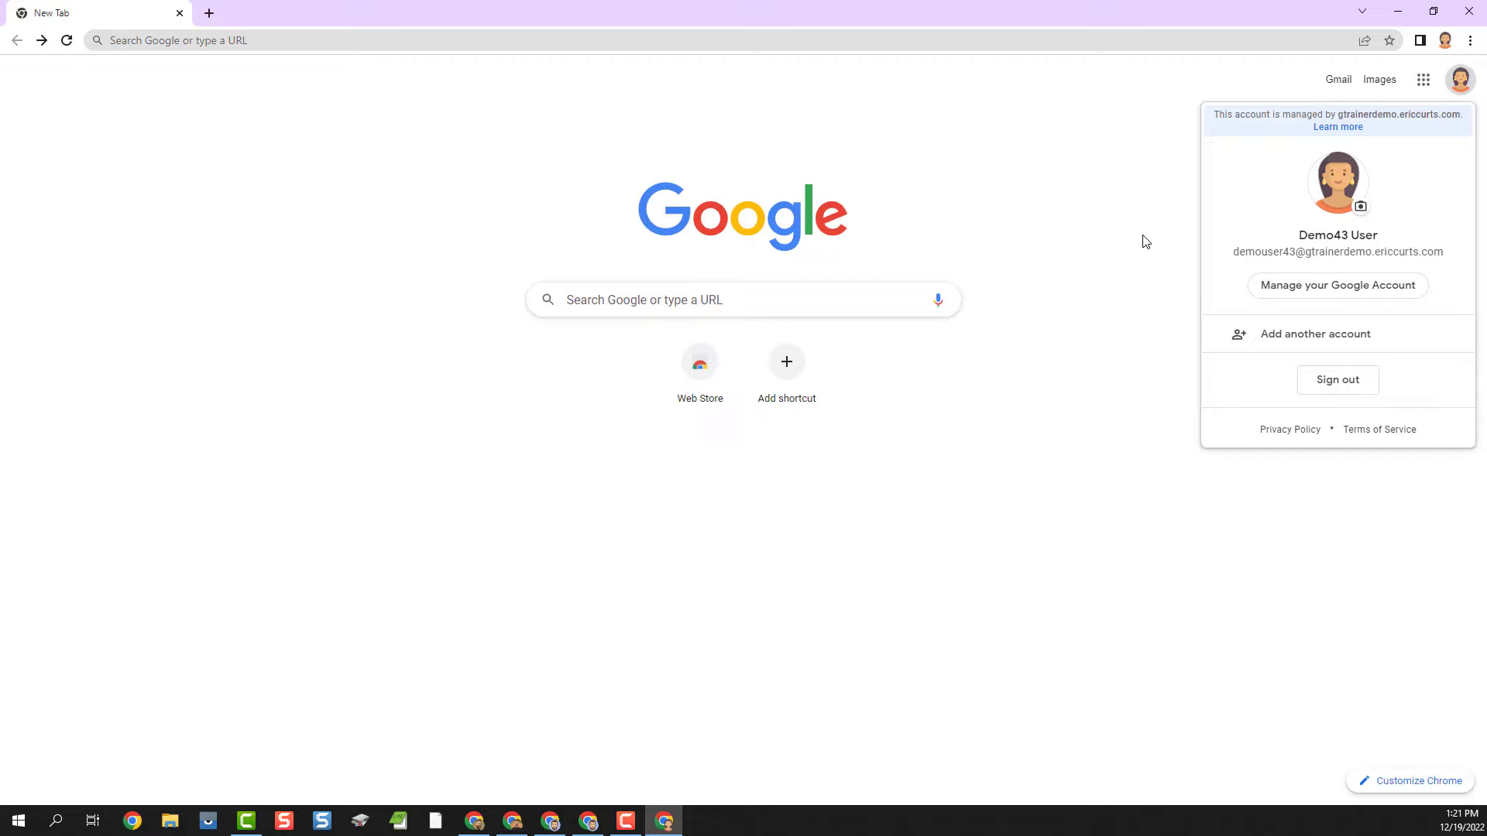
Step: Close the account panel and review the new profile's list of Chrome profiles
left_click(1145, 241)
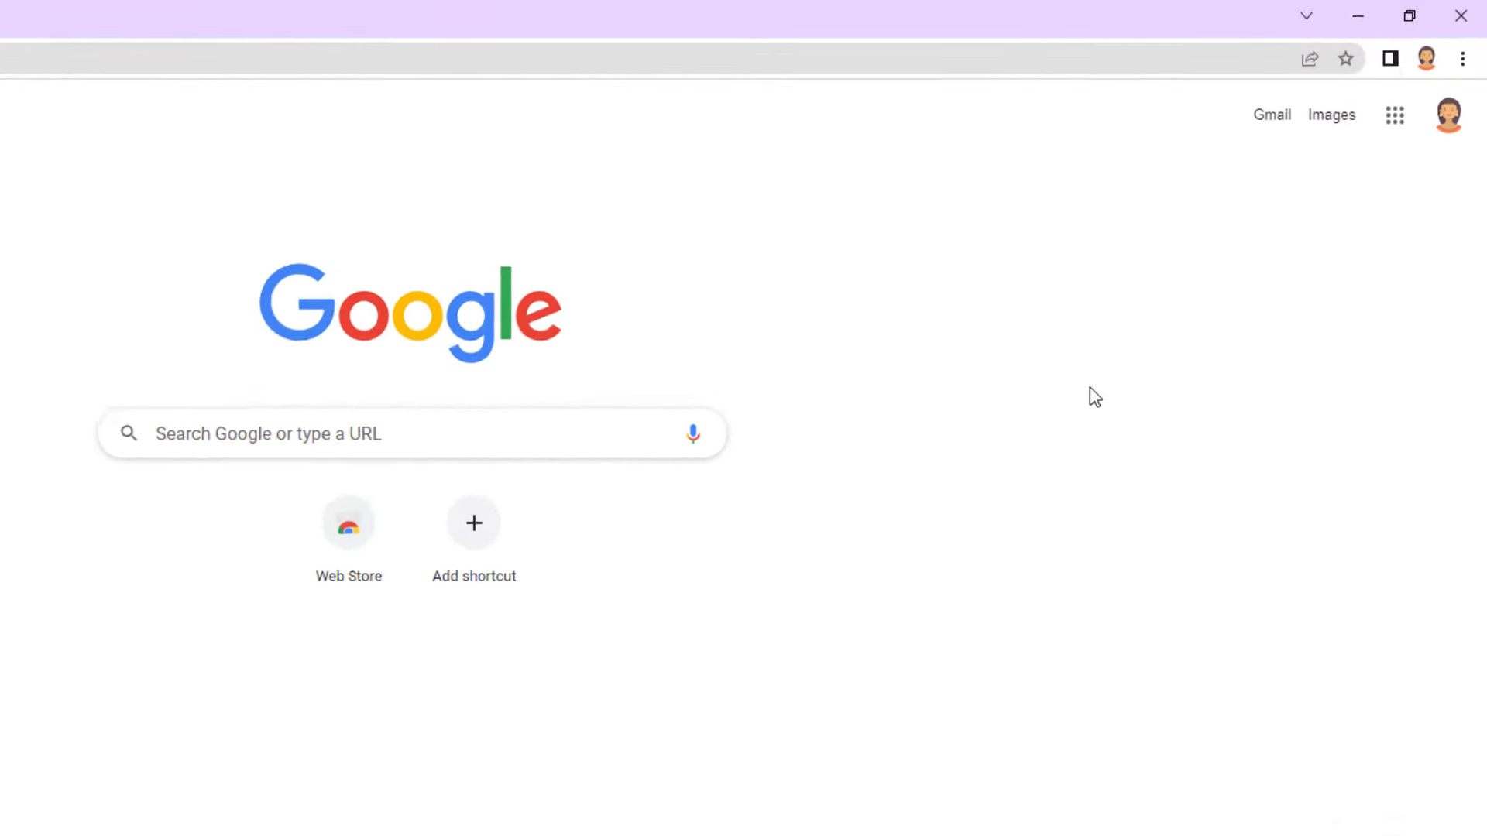
left_click(1427, 57)
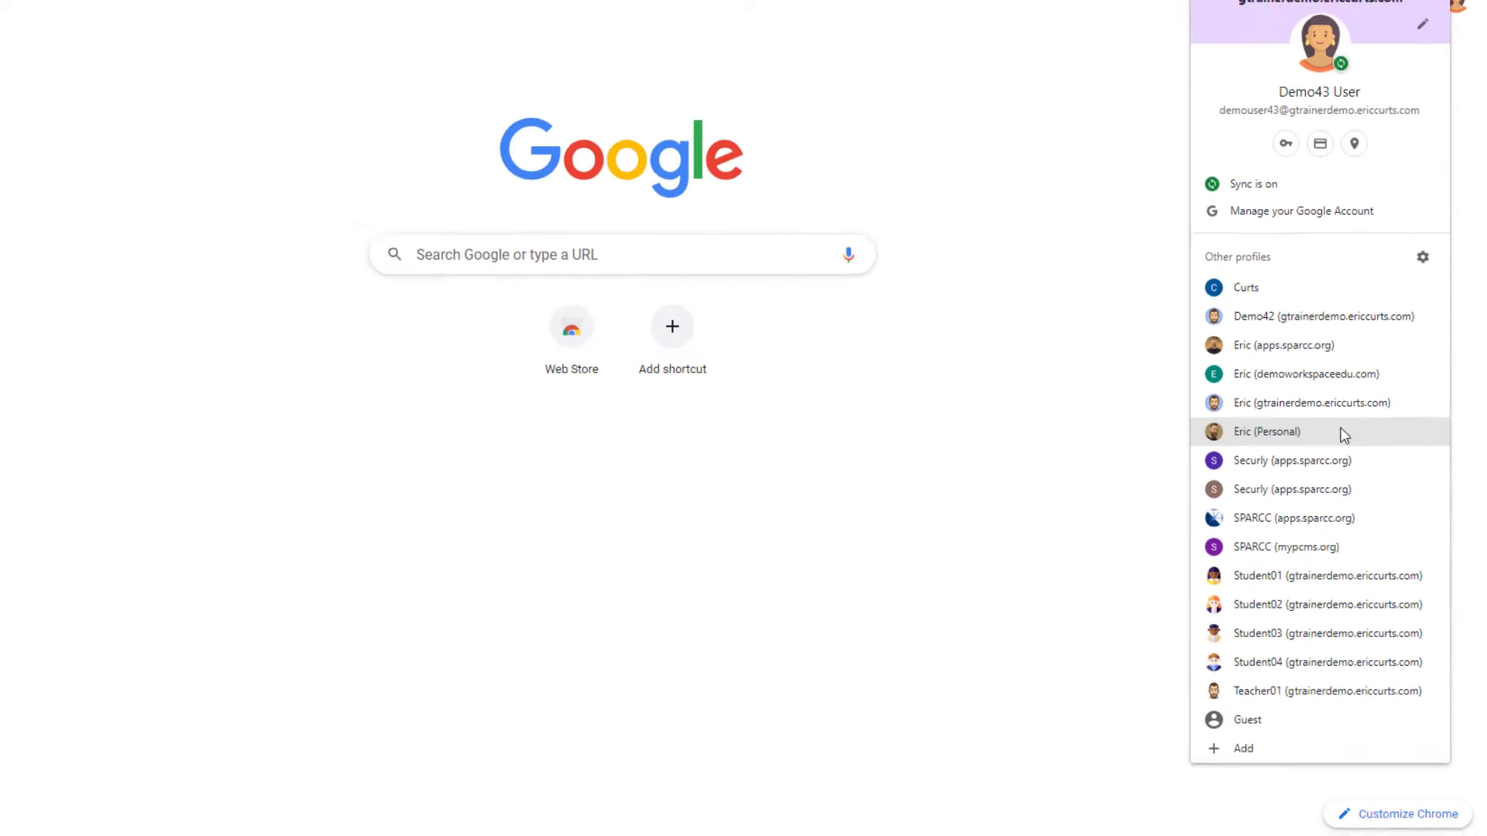
left_click(884, 500)
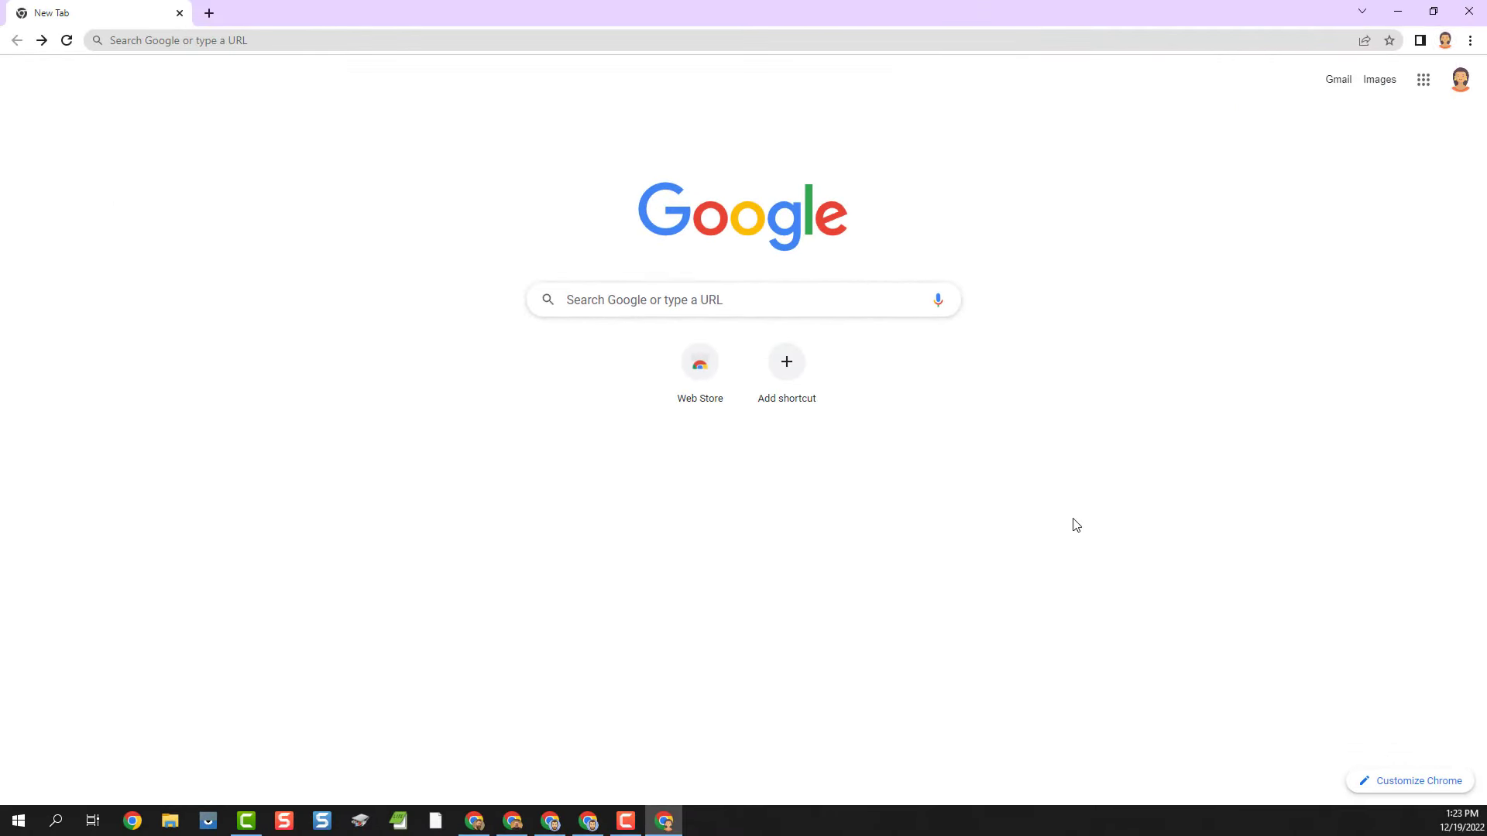
Step: Switch between the original and new purple-themed profile windows via taskbar icons and Alt+Tab
left_click(475, 821)
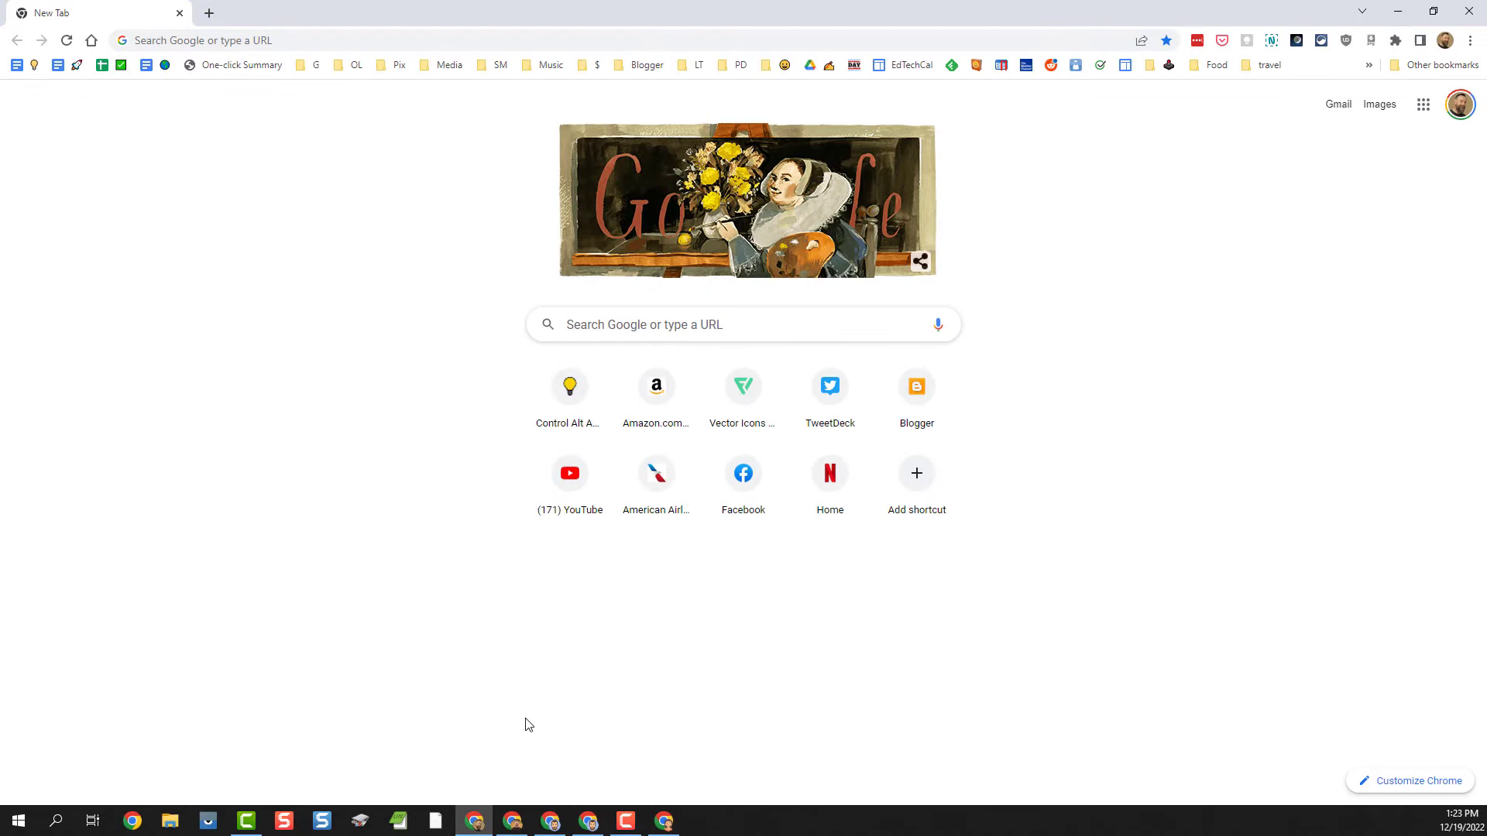
left_click(513, 826)
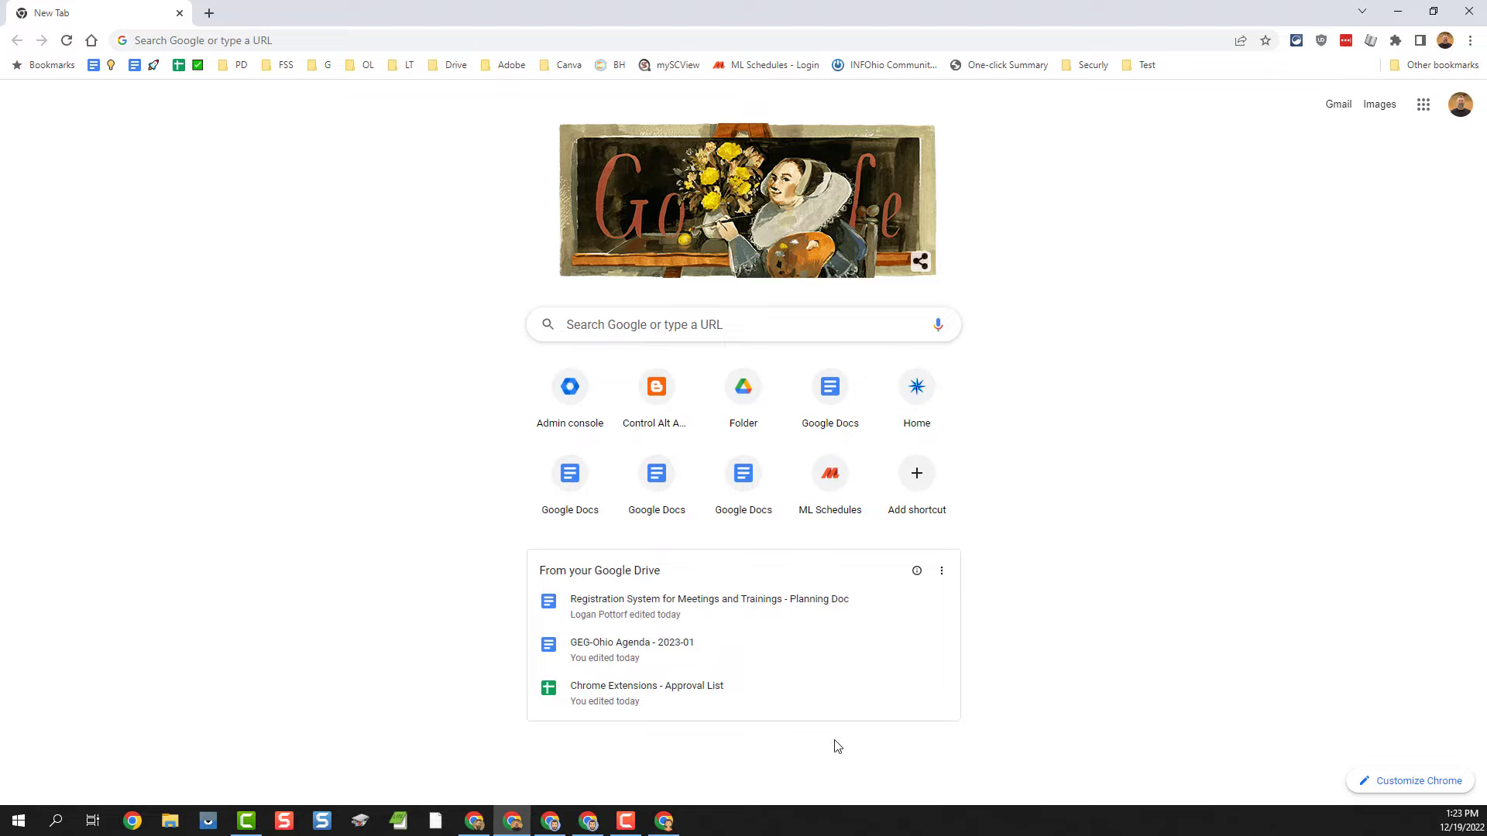
left_click(589, 824)
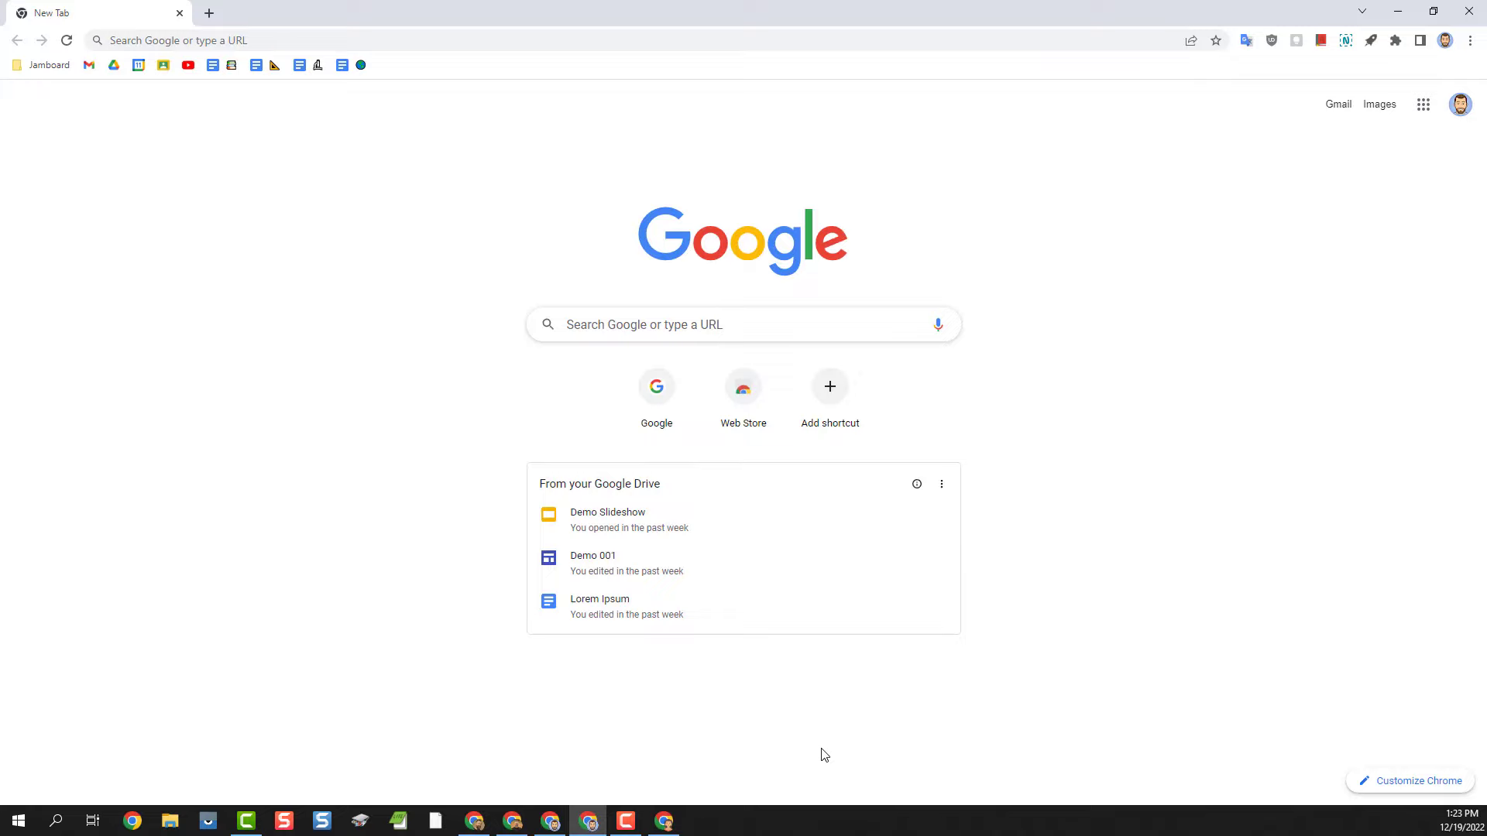
left_click(664, 823)
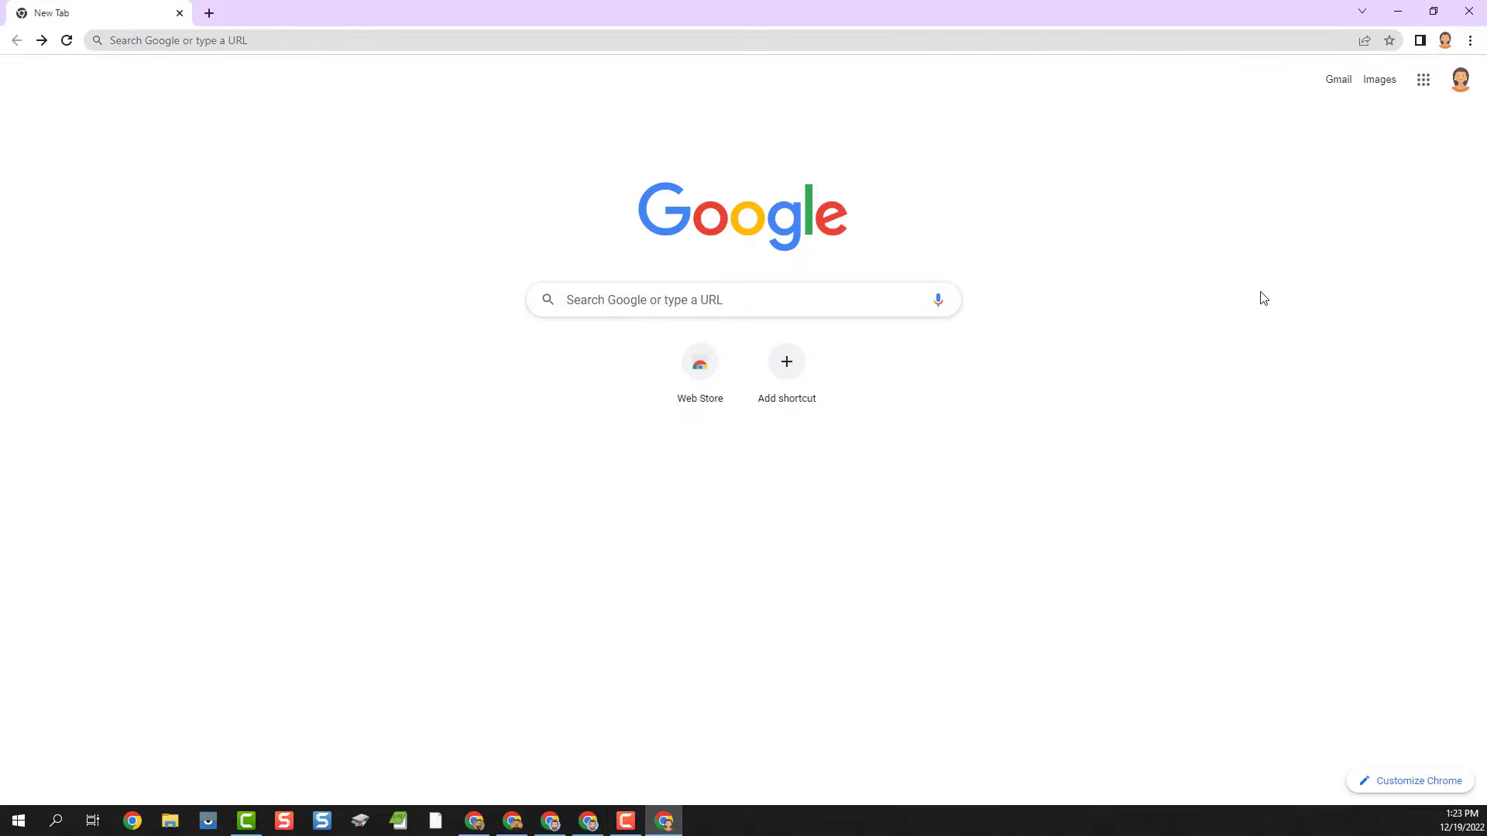
key("alt+Tab")
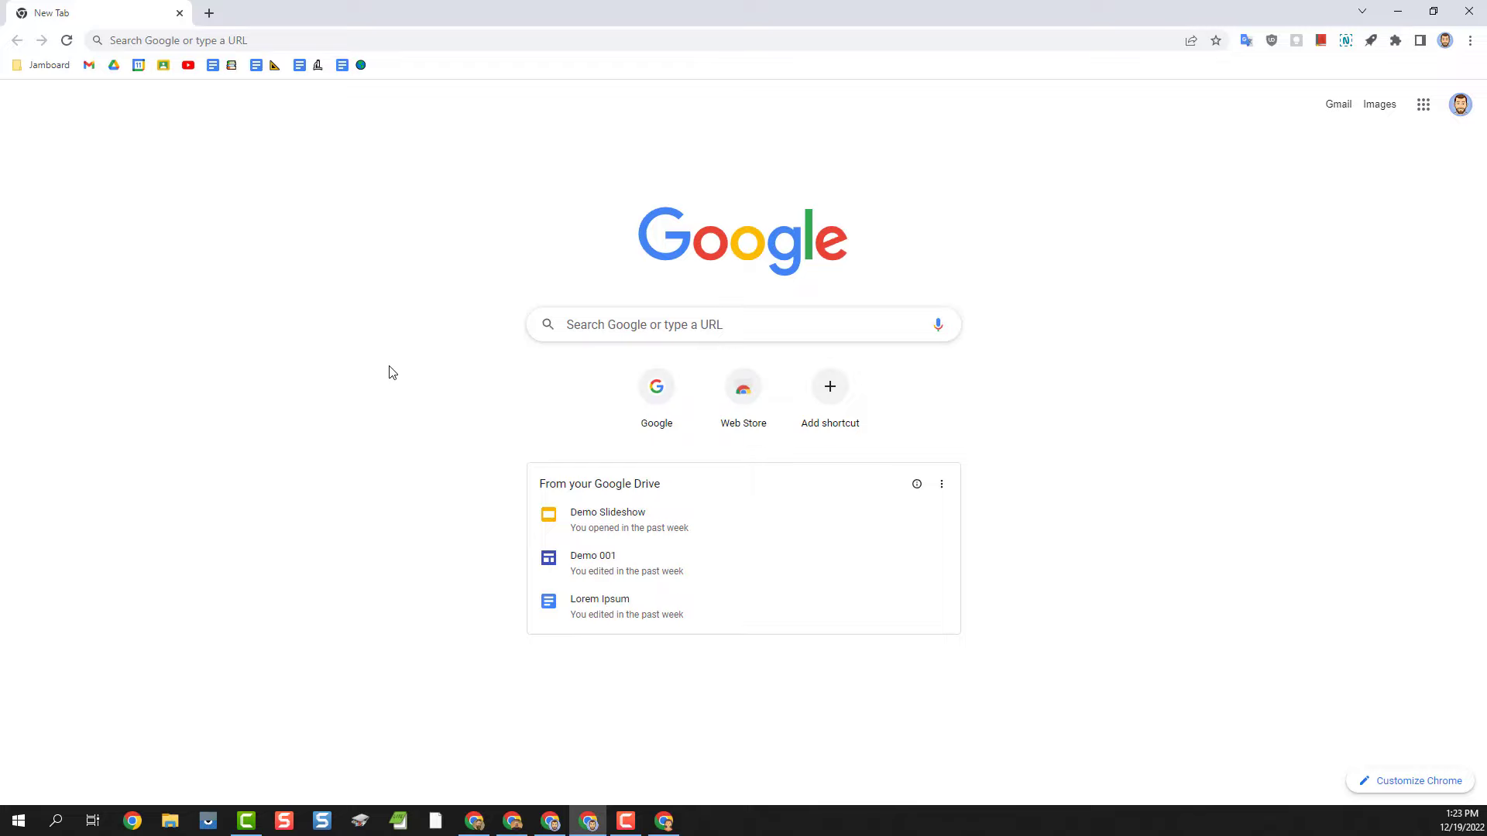